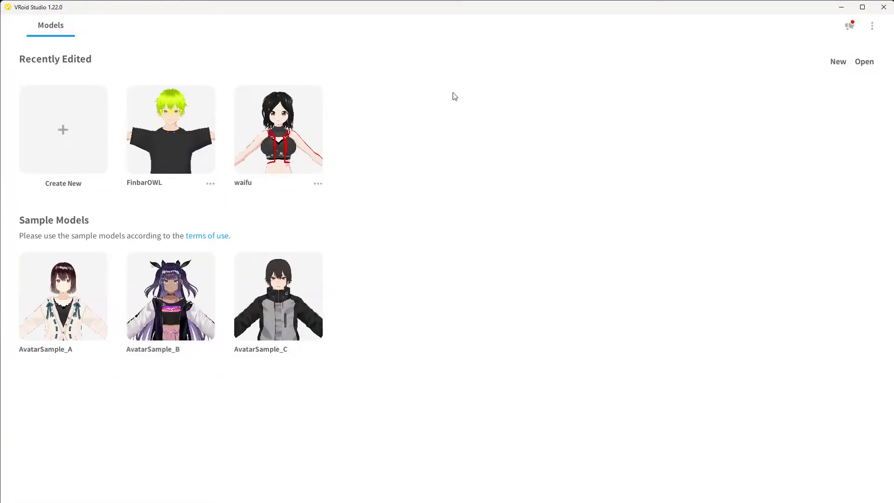
- Open the AvatarSample_B sample model and maximize the editor window
{"action": "left_click", "coordinate": [167, 310]}
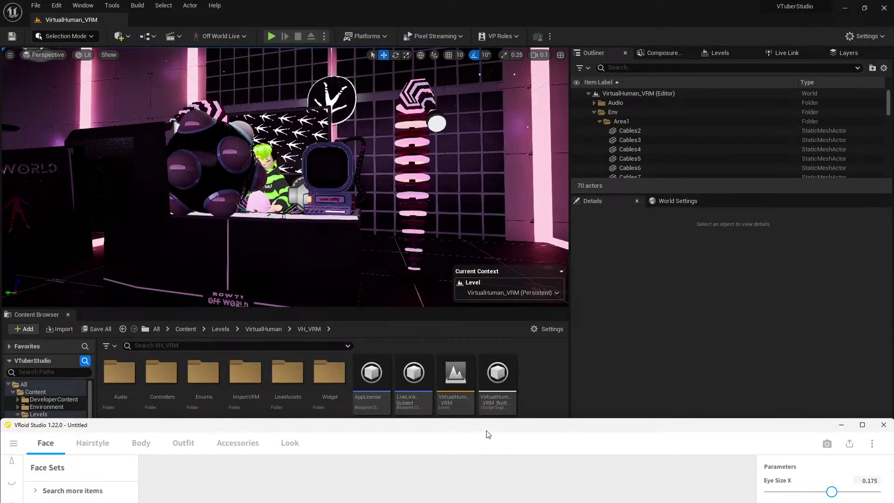
{"action": "left_click_drag", "start_coordinate": [487, 434], "coordinate": [454, 193]}
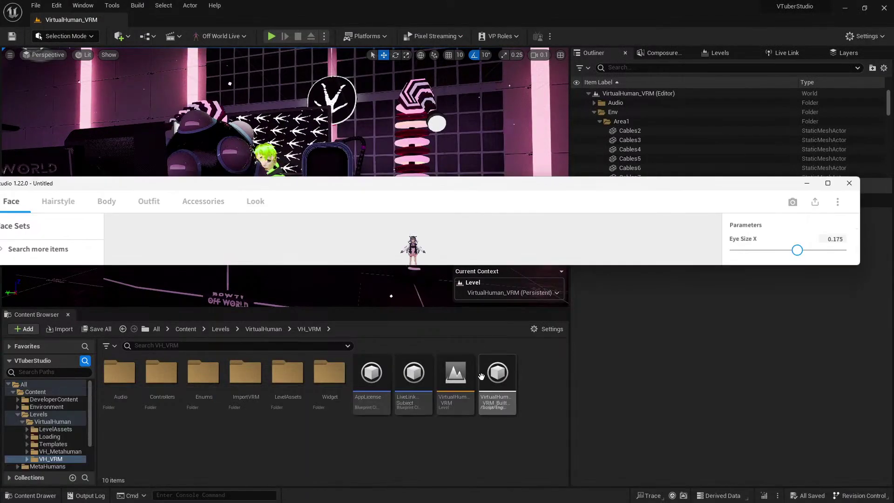
{"action": "left_click", "coordinate": [828, 184]}
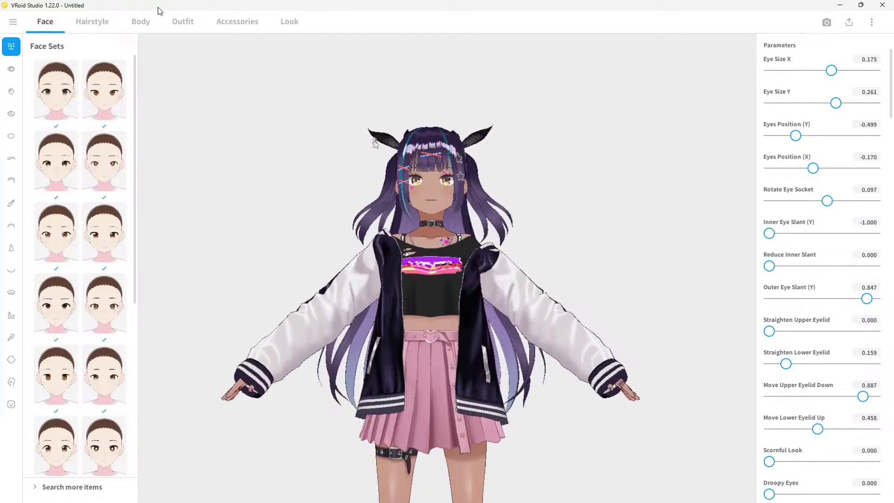
- Inspect the avatar up close and open its VRM export settings
{"action": "scroll", "coordinate": [446, 202], "scroll_direction": "up", "scroll_amount": 4}
{"action": "right_click_drag", "start_coordinate": [473, 228], "coordinate": [462, 198]}
{"action": "scroll", "coordinate": [462, 198], "scroll_direction": "down", "scroll_amount": 4}
{"action": "scroll", "coordinate": [494, 195], "scroll_direction": "up", "scroll_amount": 2}
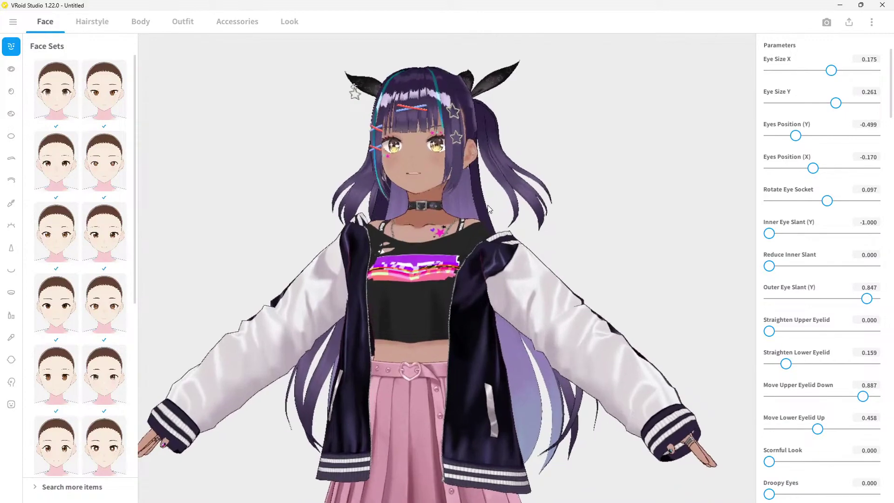
{"action": "left_click", "coordinate": [849, 23]}
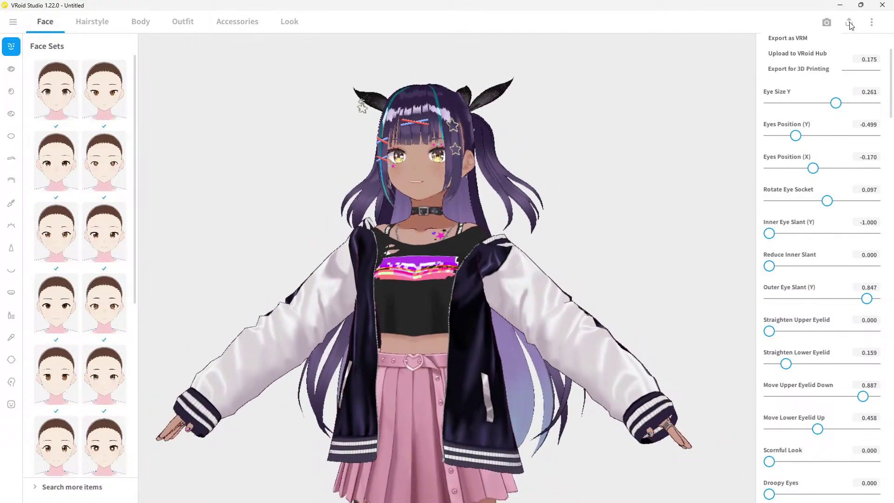
{"action": "left_click", "coordinate": [806, 42]}
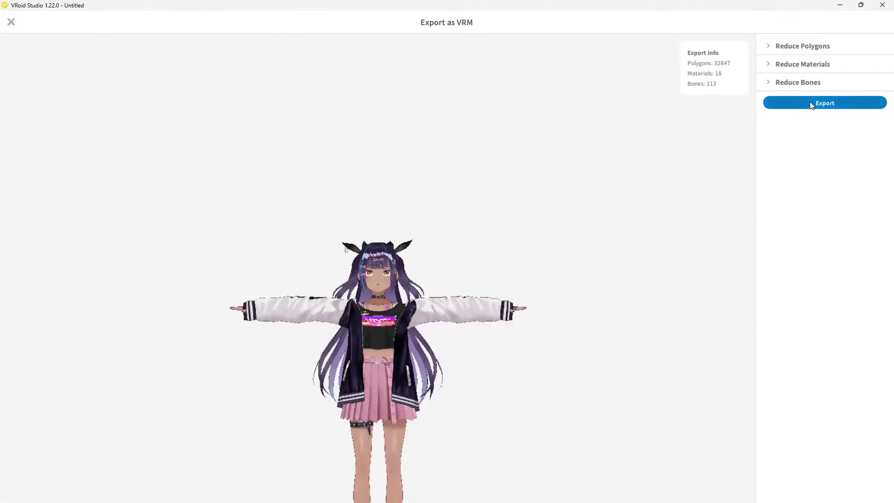
{"action": "left_click", "coordinate": [811, 103]}
{"action": "left_click", "coordinate": [382, 214]}
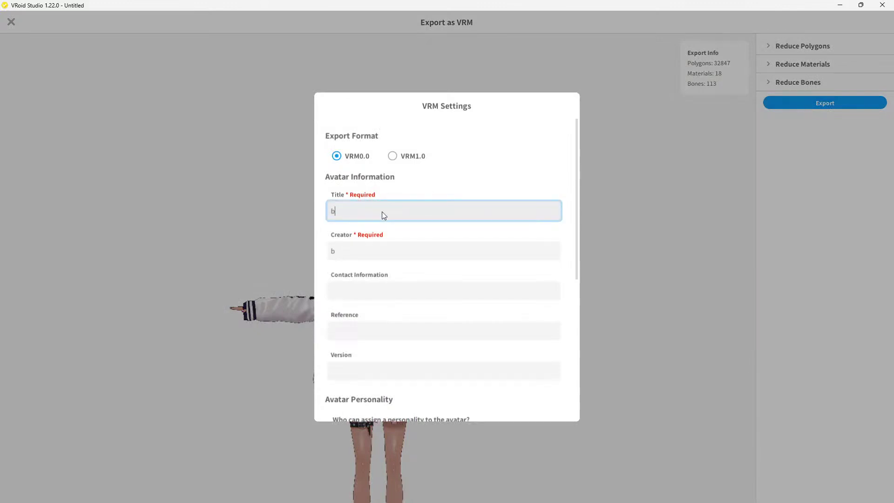
- Set the redistribution license in the VRM settings to Creative Commons CC-BY-SA License
{"action": "scroll", "coordinate": [405, 260], "scroll_direction": "down", "scroll_amount": 5}
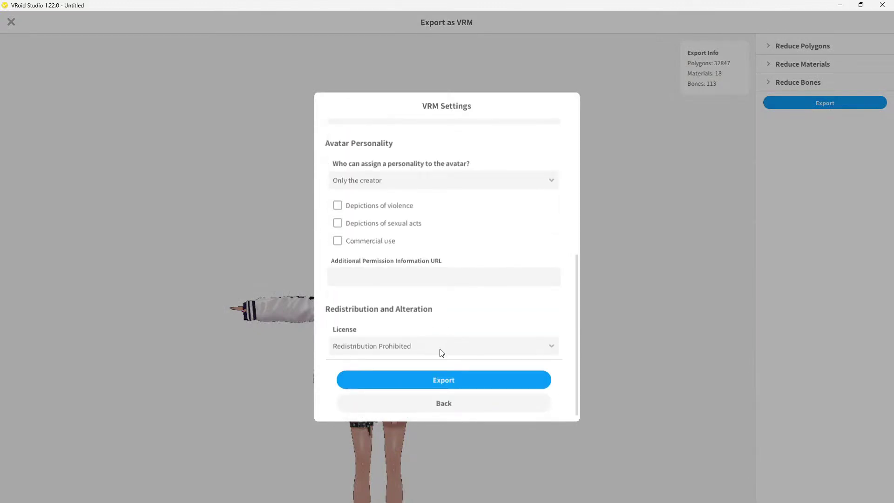
{"action": "left_click", "coordinate": [445, 349]}
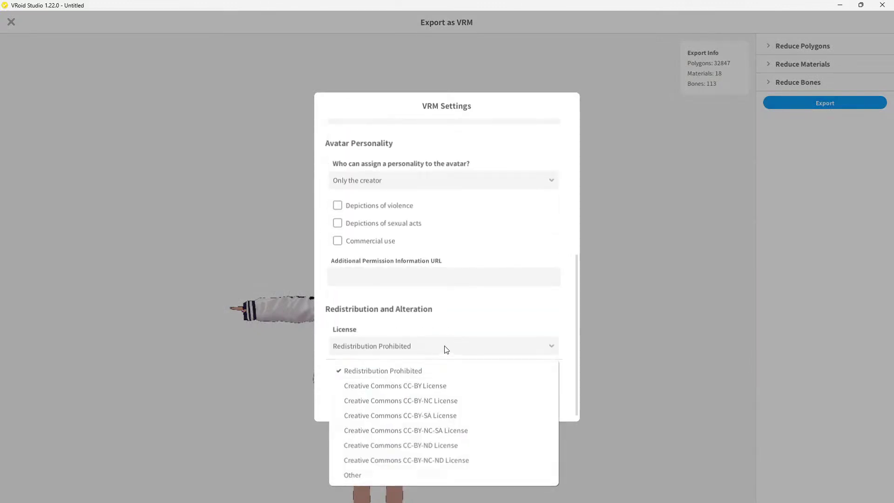
{"action": "left_click", "coordinate": [445, 415]}
{"action": "scroll", "coordinate": [443, 296], "scroll_direction": "up", "scroll_amount": 5}
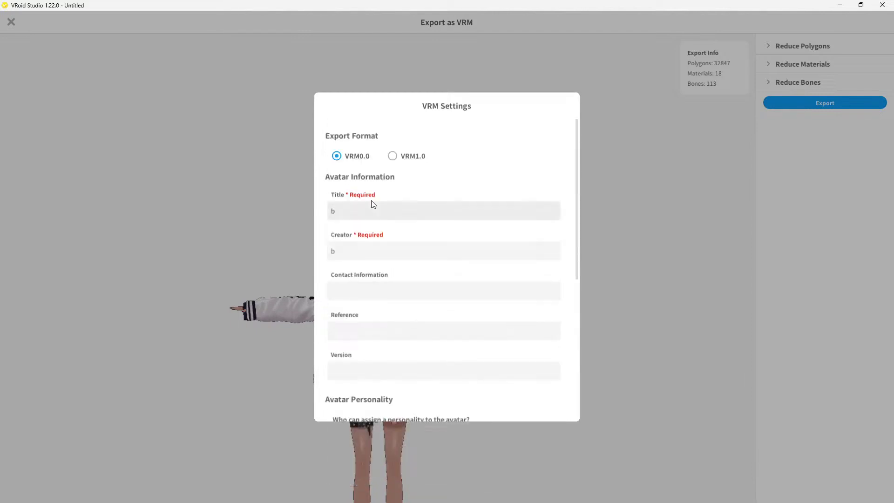
{"action": "scroll", "coordinate": [443, 305], "scroll_direction": "down", "scroll_amount": 5}
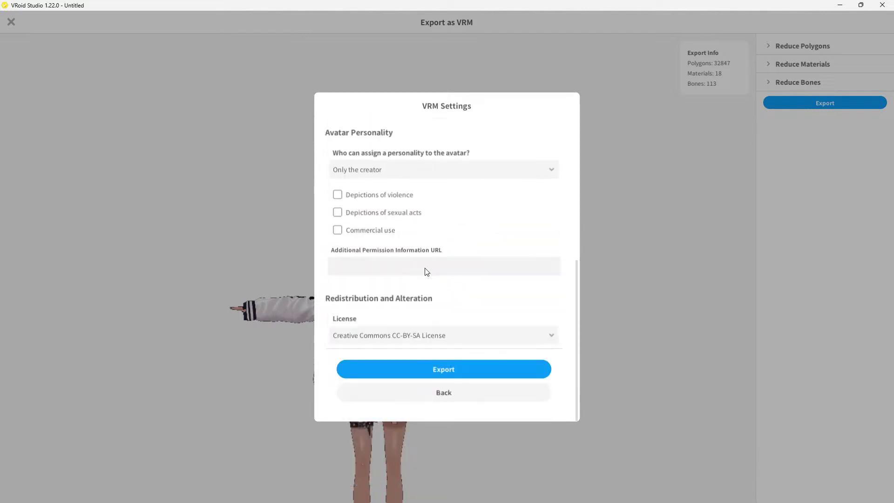
- Allow anyone to assign a personality to the avatar and export it as b.vrm into the VRM folder
{"action": "left_click", "coordinate": [427, 172]}
{"action": "left_click", "coordinate": [381, 227]}
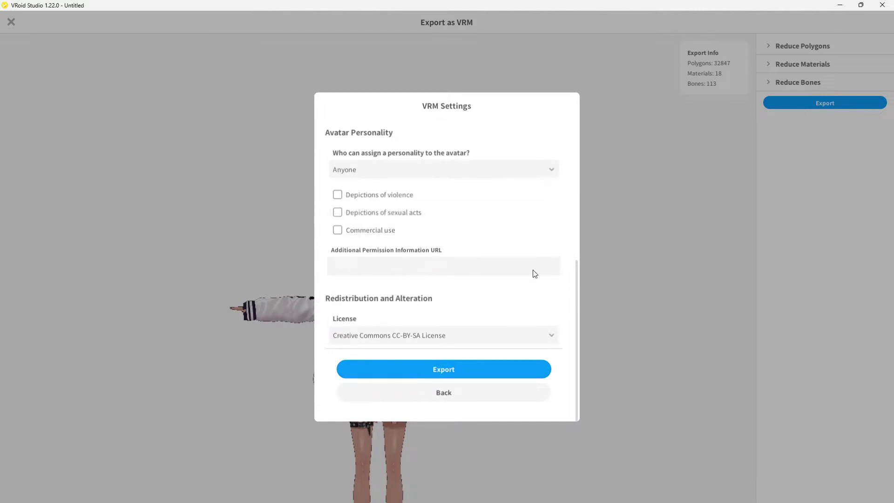
{"action": "left_click", "coordinate": [471, 367]}
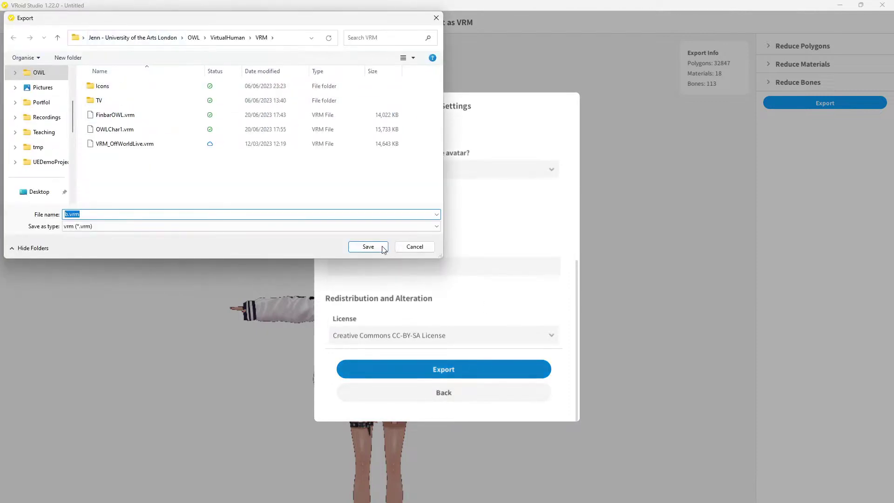
{"action": "left_click", "coordinate": [369, 248]}
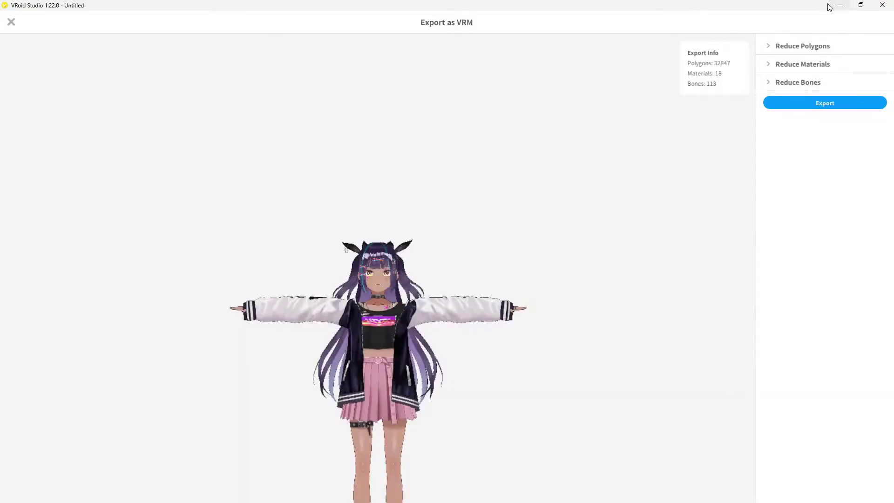
- Switch to Unreal Editor and hide the BP_Metahuman1 actor that overlaps the green-haired character
{"action": "left_click", "coordinate": [834, 8]}
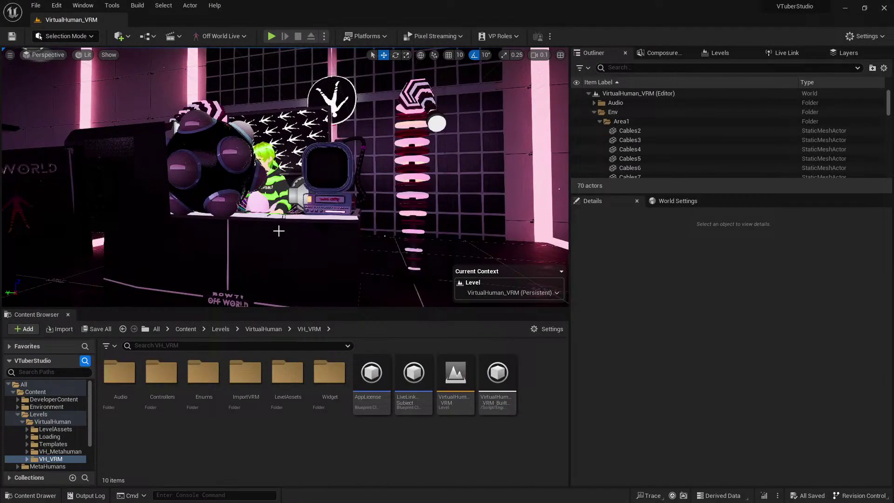
{"action": "scroll", "coordinate": [279, 230], "scroll_direction": "up", "scroll_amount": 6}
{"action": "middle_click_drag", "start_coordinate": [278, 230], "coordinate": [446, 192]}
{"action": "left_click", "coordinate": [305, 258]}
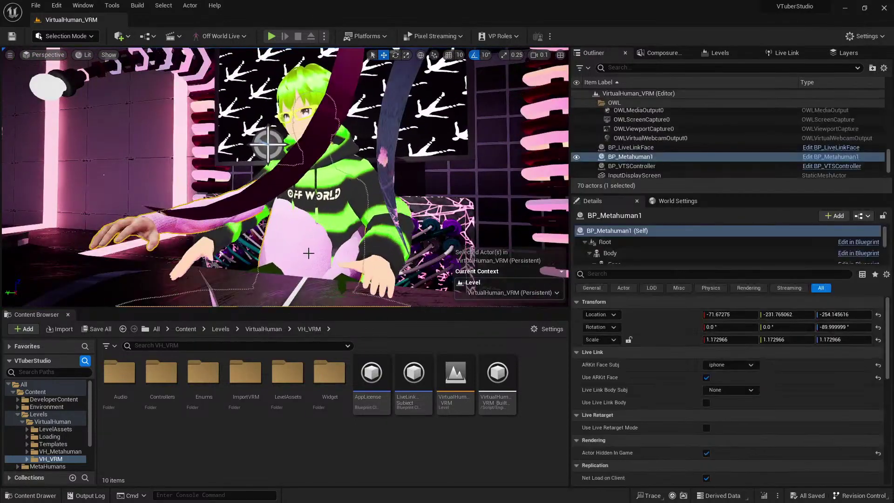
{"action": "left_click", "coordinate": [576, 158]}
- Set the viewport to Unlit view mode and give the Content Browser more height
{"action": "left_click", "coordinate": [84, 55]}
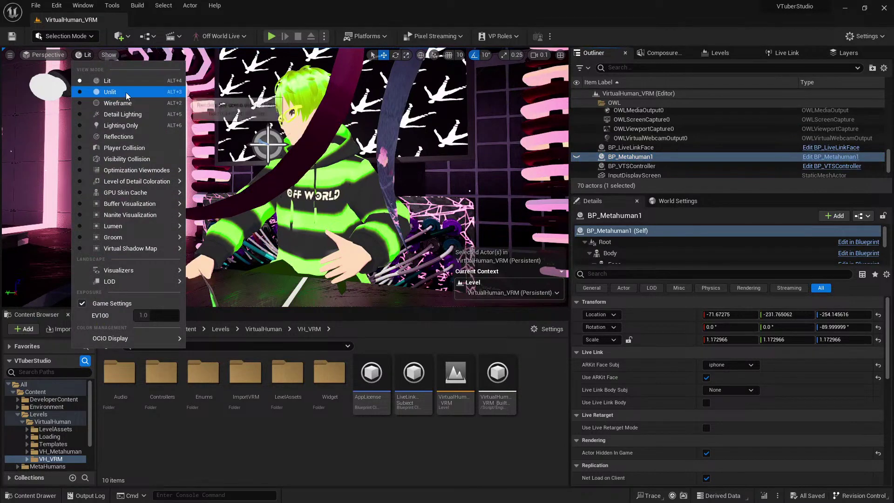
{"action": "left_click", "coordinate": [98, 90]}
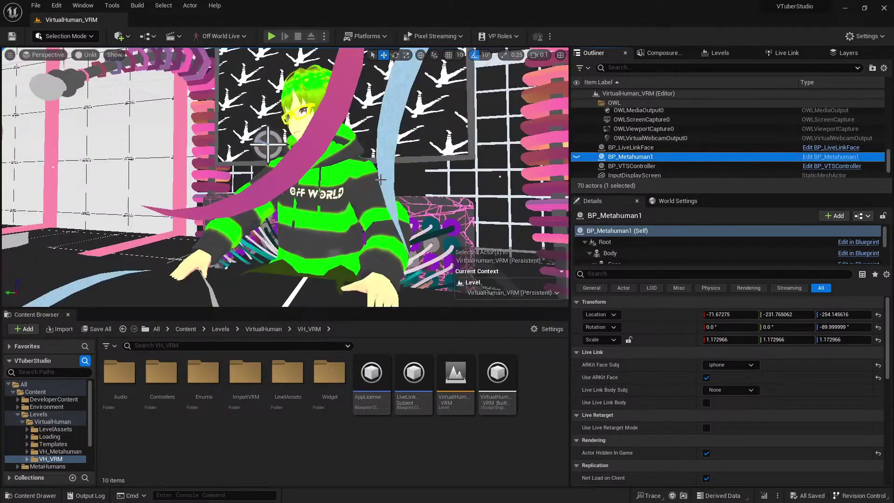
{"action": "left_click_drag", "start_coordinate": [399, 308], "coordinate": [399, 406]}
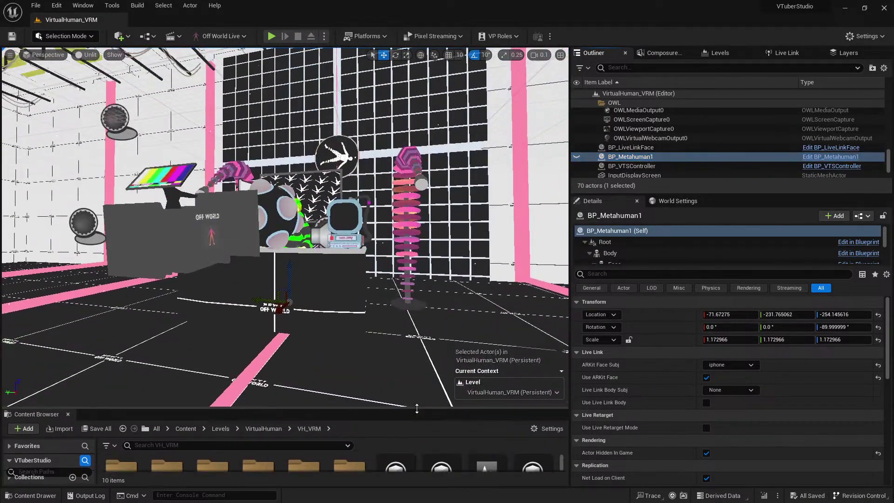
{"action": "scroll", "coordinate": [330, 214], "scroll_direction": "up", "scroll_amount": 5}
{"action": "right_click_drag", "start_coordinate": [330, 214], "coordinate": [340, 379]}
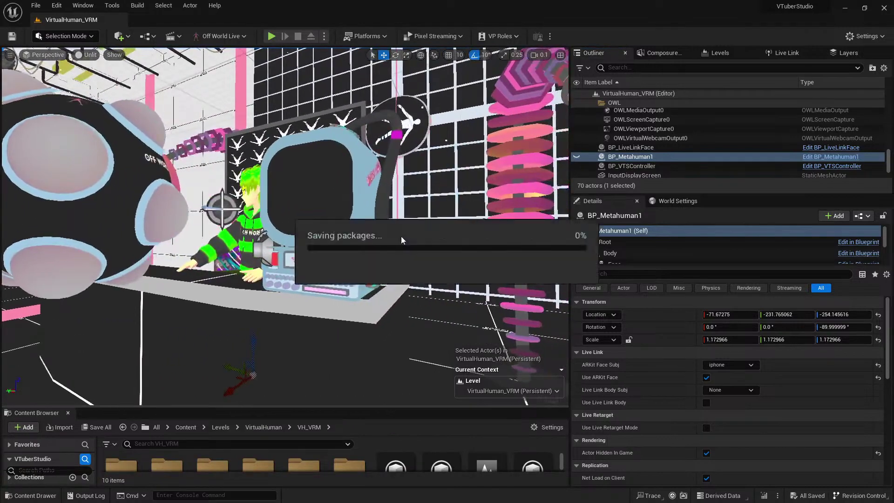
{"action": "left_click_drag", "start_coordinate": [367, 408], "coordinate": [367, 267]}
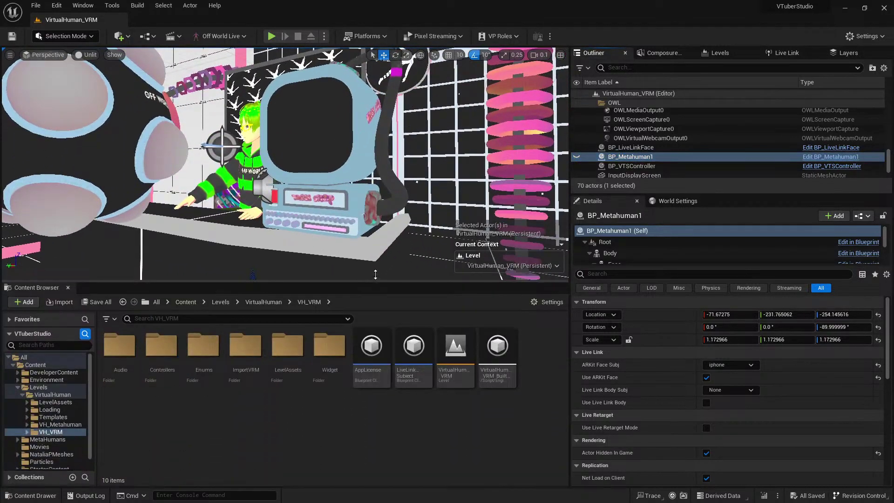
- Create a folder named Char2 inside VH_VRM's ImportVRM folder and open it
{"action": "left_click", "coordinate": [246, 340]}
{"action": "double_click", "coordinate": [246, 340]}
{"action": "left_click", "coordinate": [307, 287]}
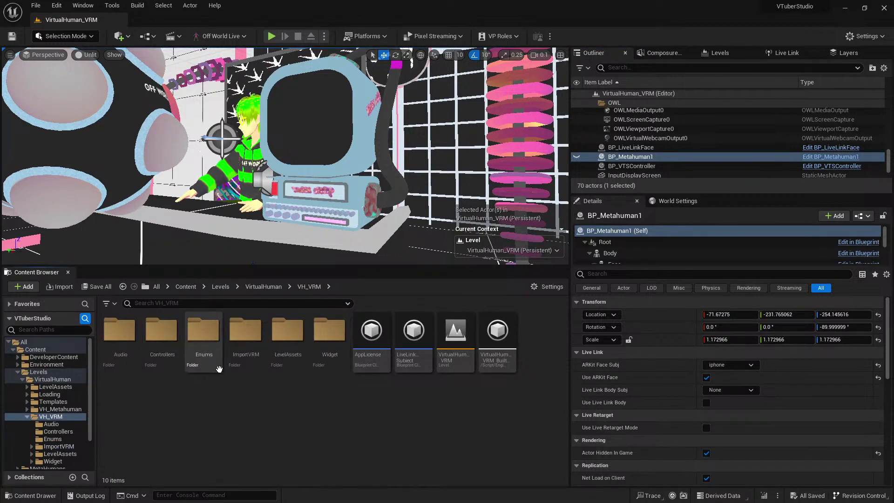
{"action": "double_click", "coordinate": [246, 340]}
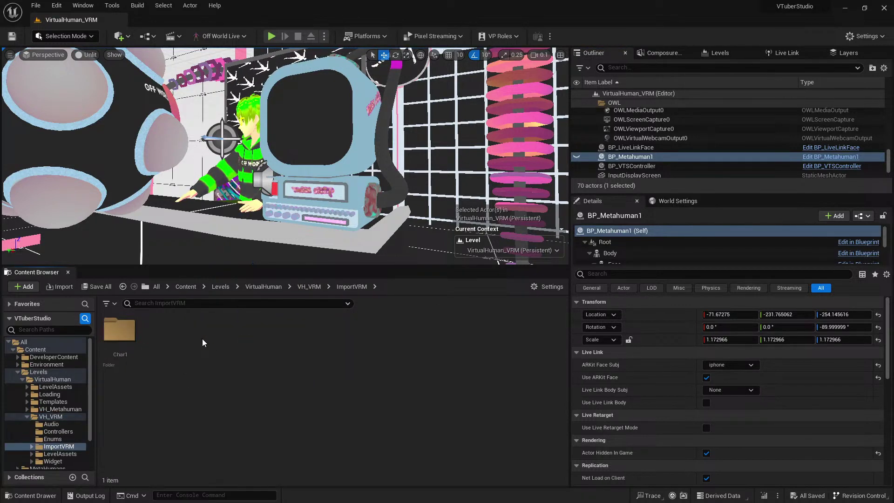
{"action": "right_click", "coordinate": [183, 328]}
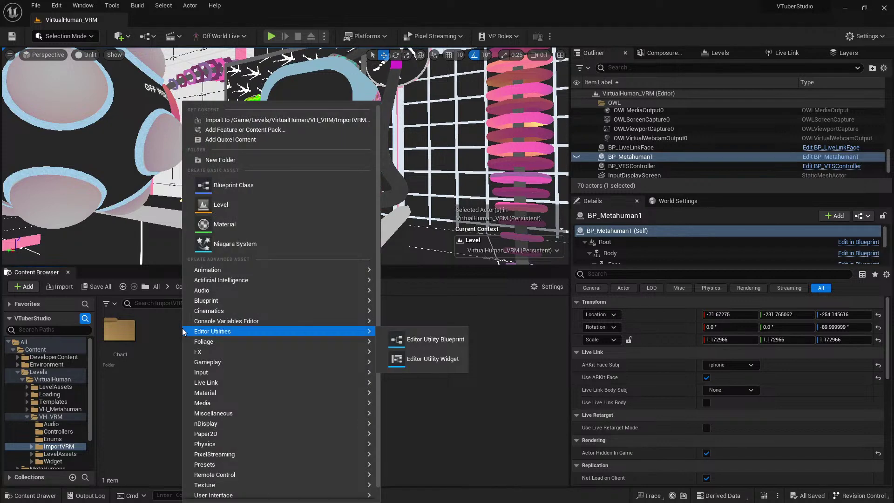
{"action": "left_click", "coordinate": [223, 160]}
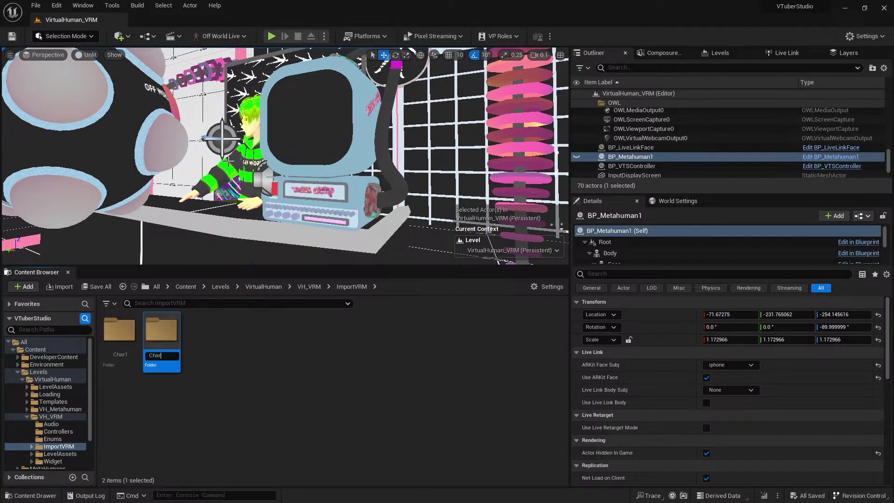
{"action": "key", "text": "Return"}
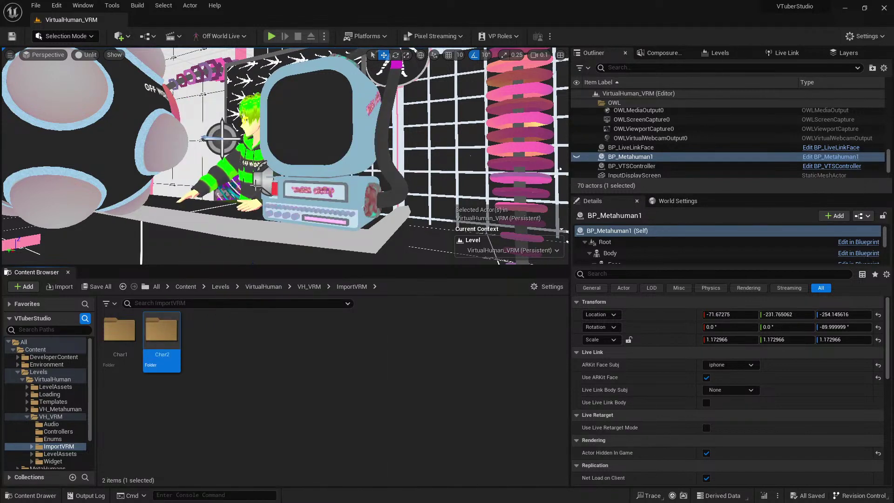
{"action": "double_click", "coordinate": [174, 326]}
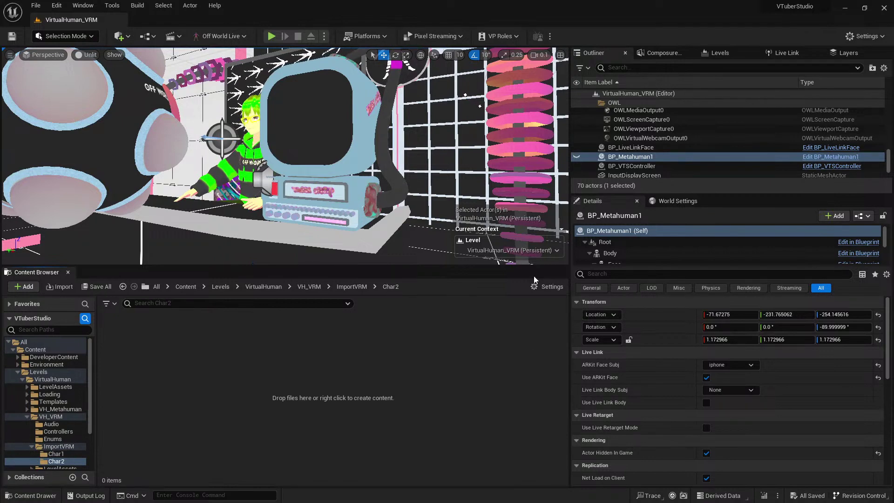
- Import b.vrm from the file explorer into Char2 with A-pose enabled and material type Auto(MToon Unlit)
{"action": "key", "text": "super+e"}
{"action": "left_click_drag", "start_coordinate": [474, 29], "coordinate": [477, 502]}
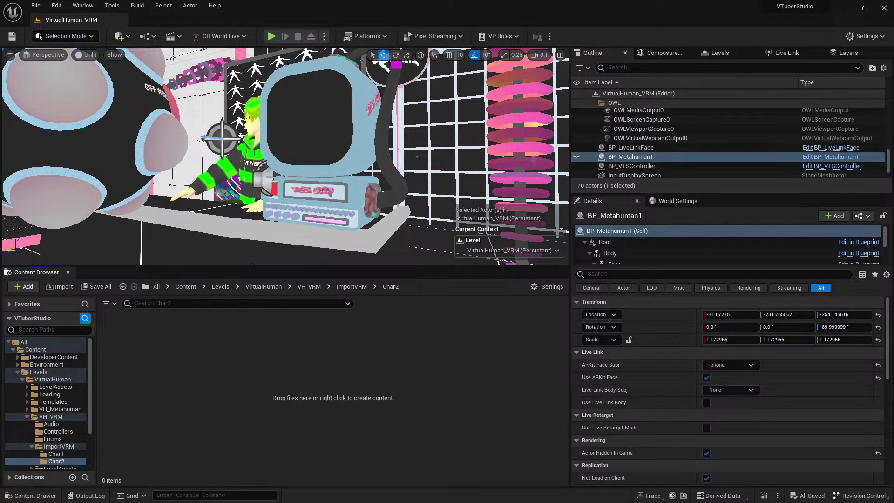
{"action": "left_click_drag", "start_coordinate": [455, 370], "coordinate": [420, 353]}
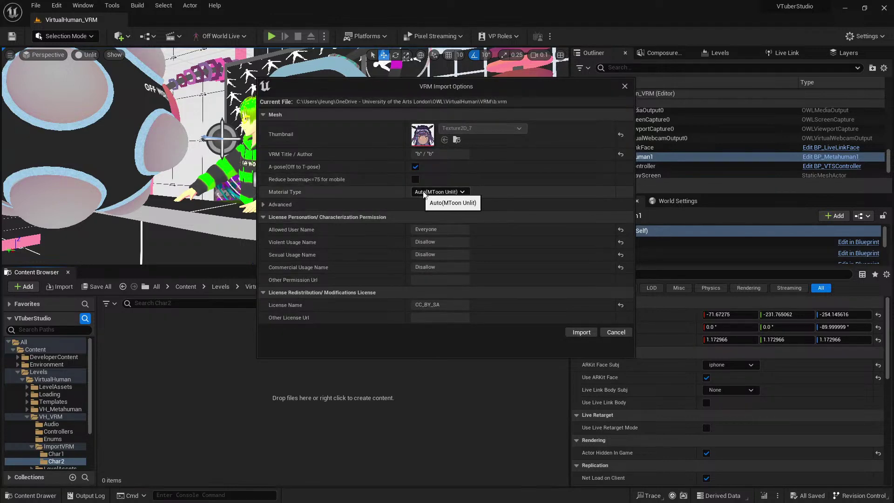
{"action": "left_click", "coordinate": [585, 333]}
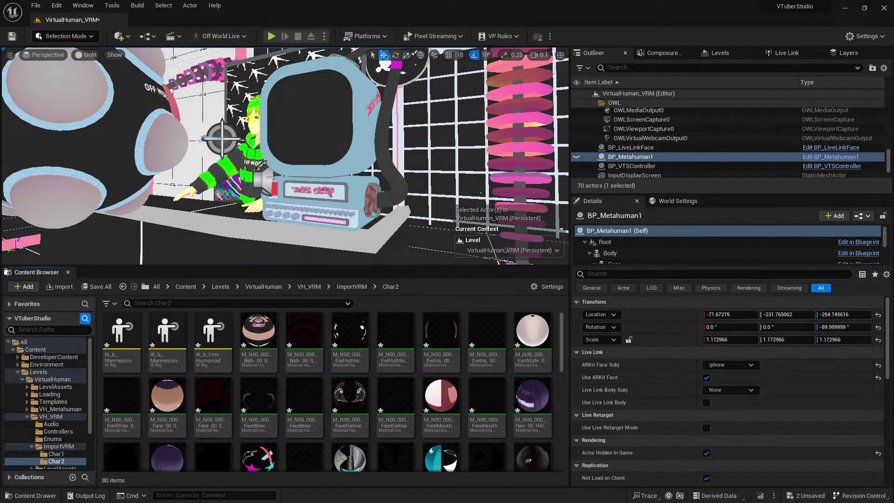
- Look through the assets imported into Char2 and save the VirtualHuman_VRM level
{"action": "scroll", "coordinate": [343, 402], "scroll_direction": "down", "scroll_amount": 6}
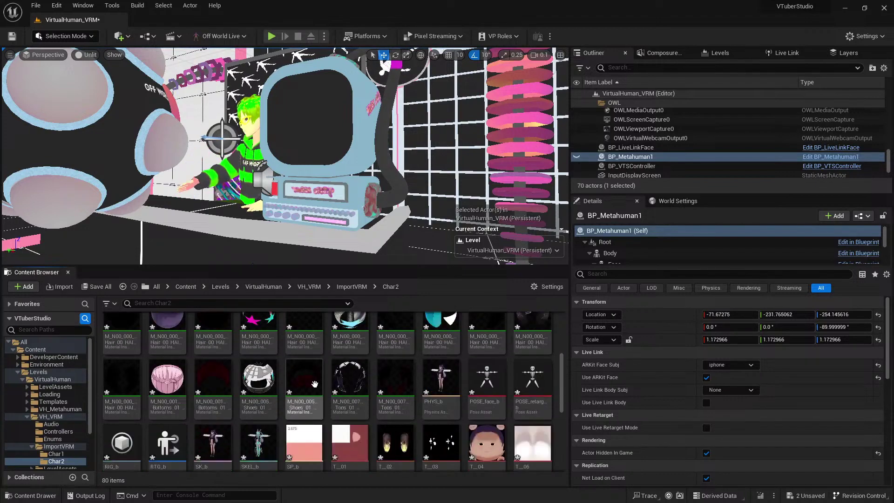
{"action": "scroll", "coordinate": [433, 393], "scroll_direction": "up", "scroll_amount": 5}
{"action": "scroll", "coordinate": [488, 408], "scroll_direction": "down", "scroll_amount": 6}
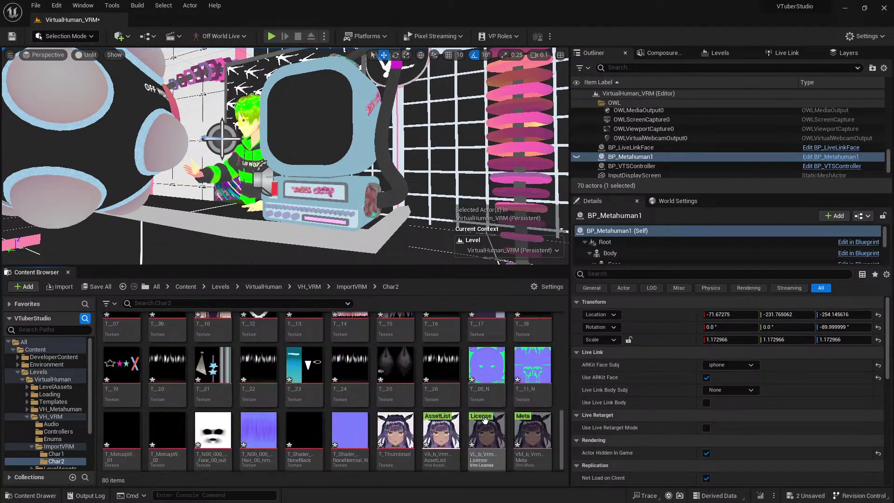
{"action": "scroll", "coordinate": [434, 399], "scroll_direction": "up", "scroll_amount": 1}
{"action": "scroll", "coordinate": [434, 398], "scroll_direction": "up", "scroll_amount": 5}
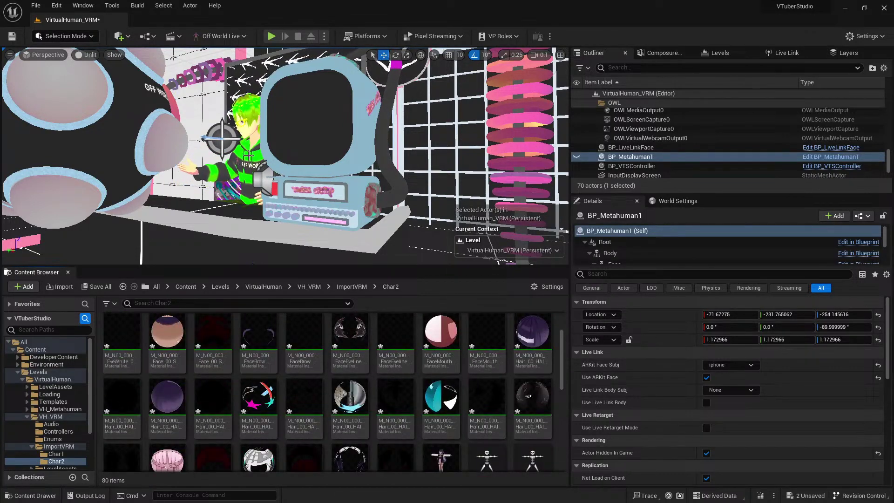
{"action": "key", "text": "ctrl+s"}
{"action": "scroll", "coordinate": [315, 355], "scroll_direction": "up", "scroll_amount": 1}
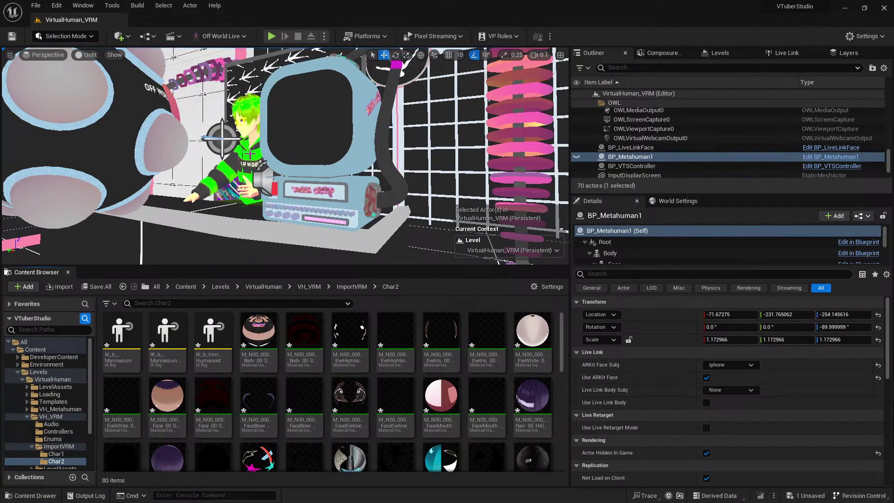
- Select the OWL360CamCapture0 actor and view the seated green-haired character from the front
{"action": "left_click", "coordinate": [127, 154]}
{"action": "key", "text": "g"}
{"action": "right_click_drag", "start_coordinate": [128, 154], "coordinate": [202, 154]}
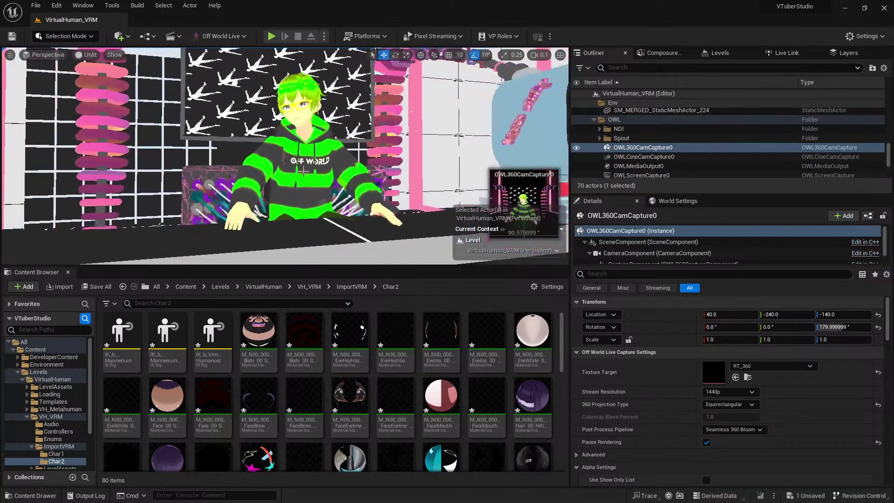
- Set the skeletal mesh asset of the seated green-haired character, SK_VRM_OffWorldLive, to the imported SK_b
{"action": "left_click", "coordinate": [317, 129]}
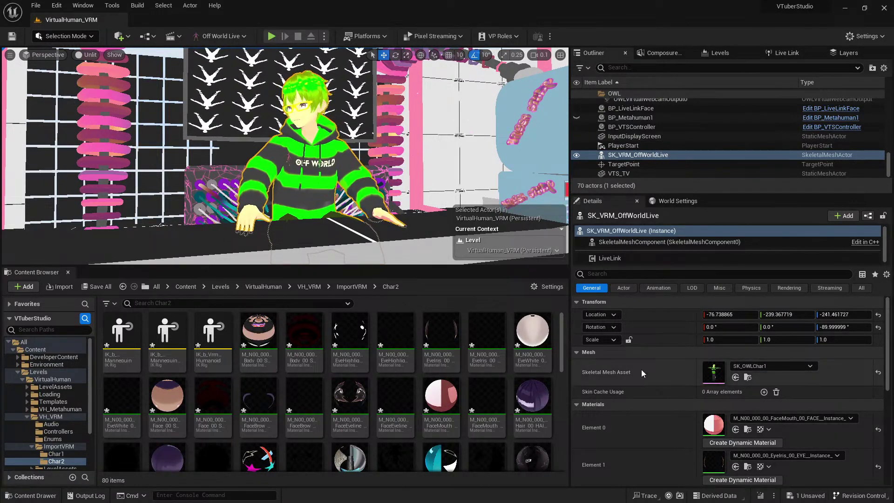
{"action": "left_click", "coordinate": [780, 367]}
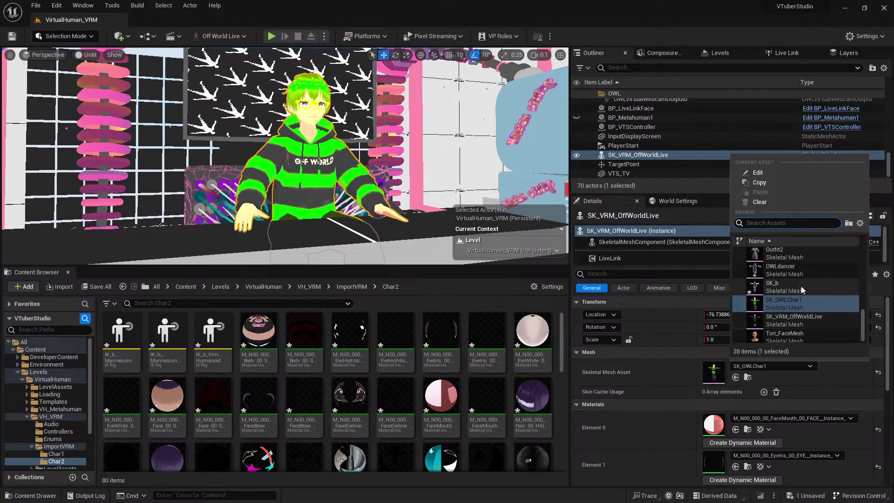
{"action": "left_click", "coordinate": [800, 286]}
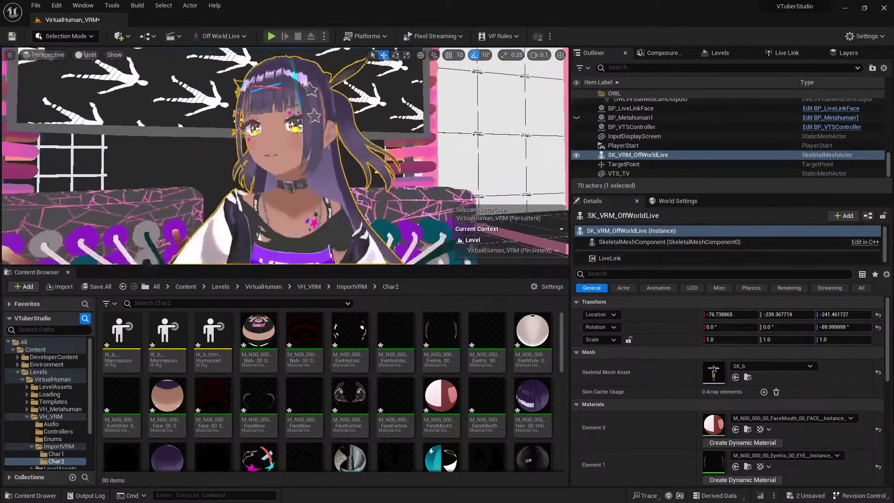
- Swap the character's skeletal mesh asset to SK_VRM_OffWorldLive for comparison and set it back to SK_b
{"action": "left_click", "coordinate": [781, 367]}
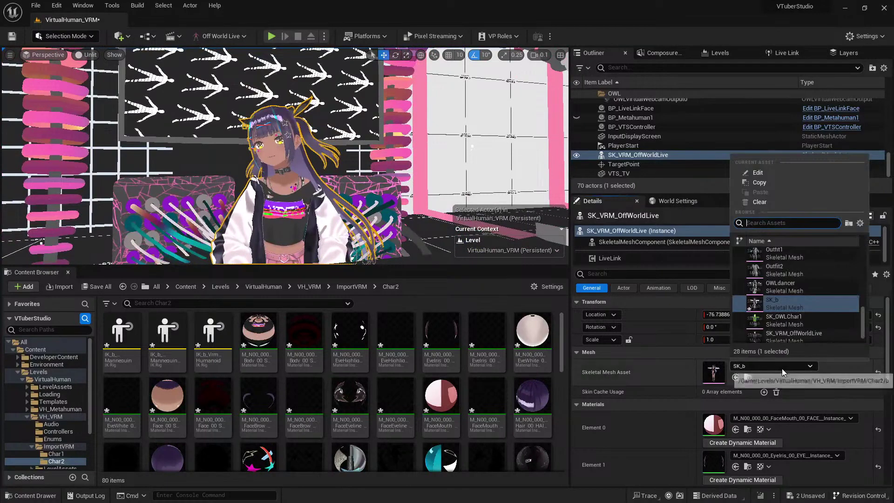
{"action": "left_click", "coordinate": [789, 334]}
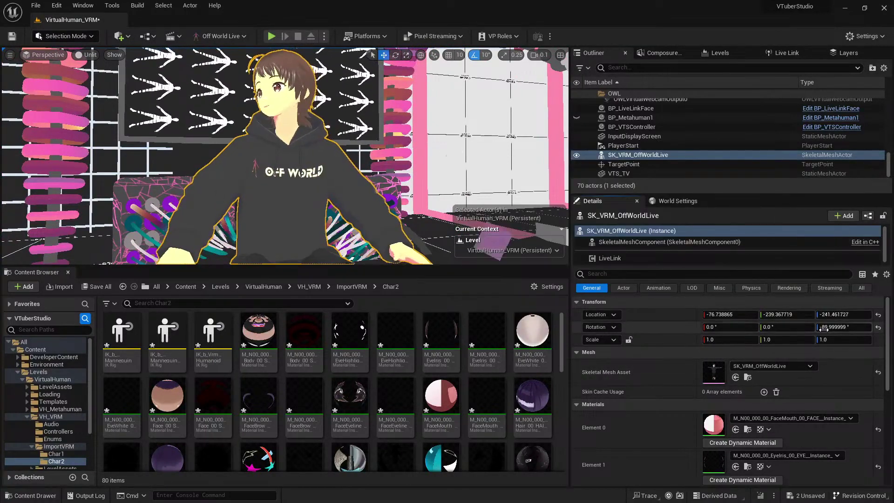
{"action": "left_click", "coordinate": [787, 368]}
{"action": "left_click", "coordinate": [780, 279]}
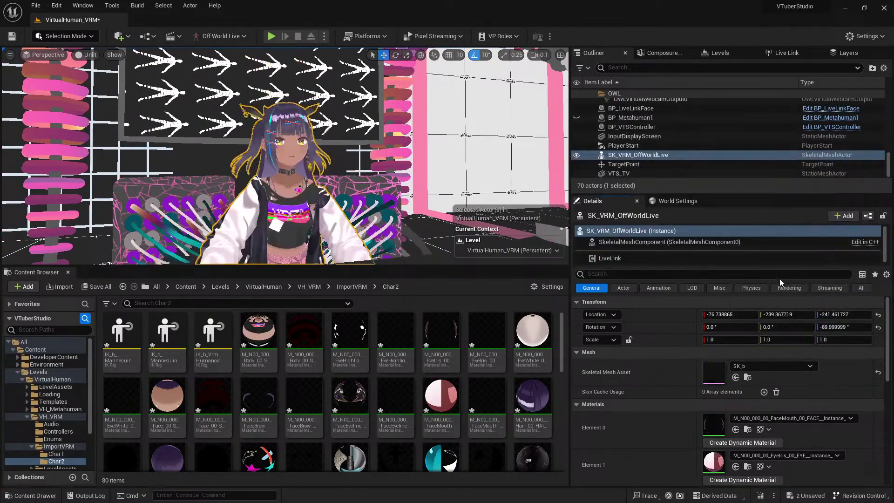
- Play the level, look at the new character up close in the running scene, and stop the play session
{"action": "mouse_move", "coordinate": [341, 172]}
{"action": "right_mouse_down"}
{"action": "mouse_move", "coordinate": [308, 173]}
{"action": "mouse_move", "coordinate": [341, 173]}
{"action": "right_mouse_up"}
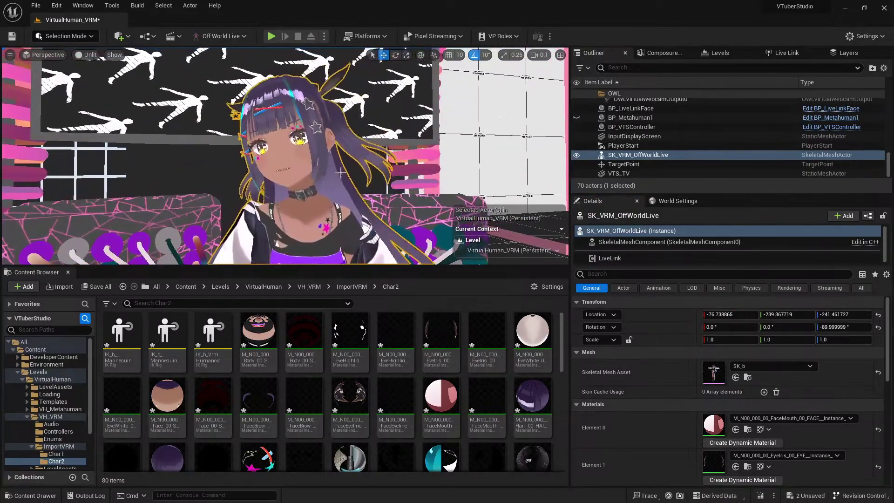
{"action": "left_click", "coordinate": [471, 126]}
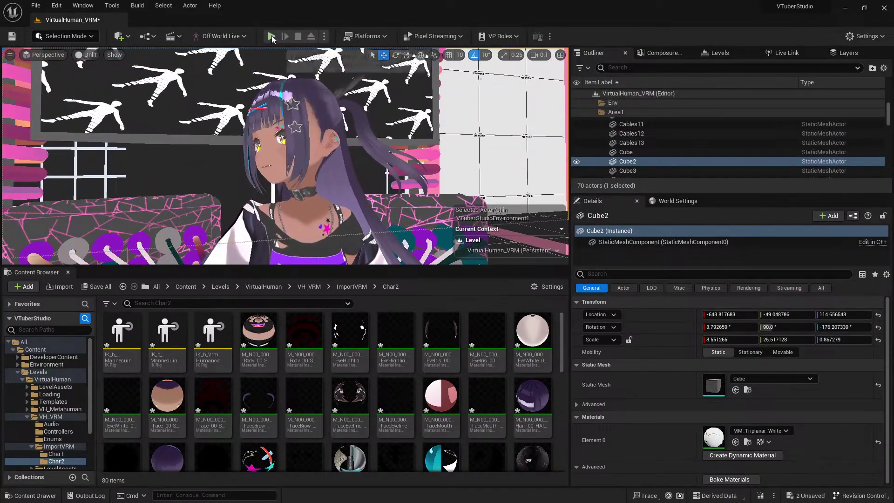
{"action": "left_click", "coordinate": [272, 36]}
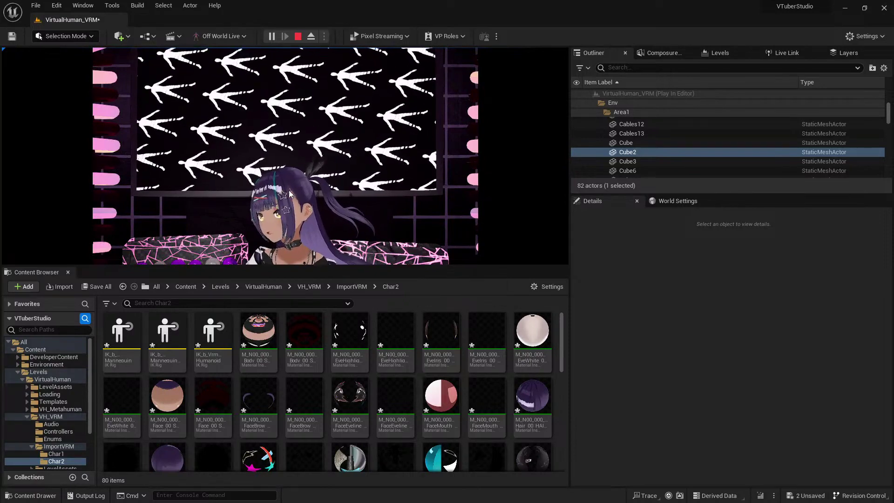
{"action": "left_click", "coordinate": [289, 190]}
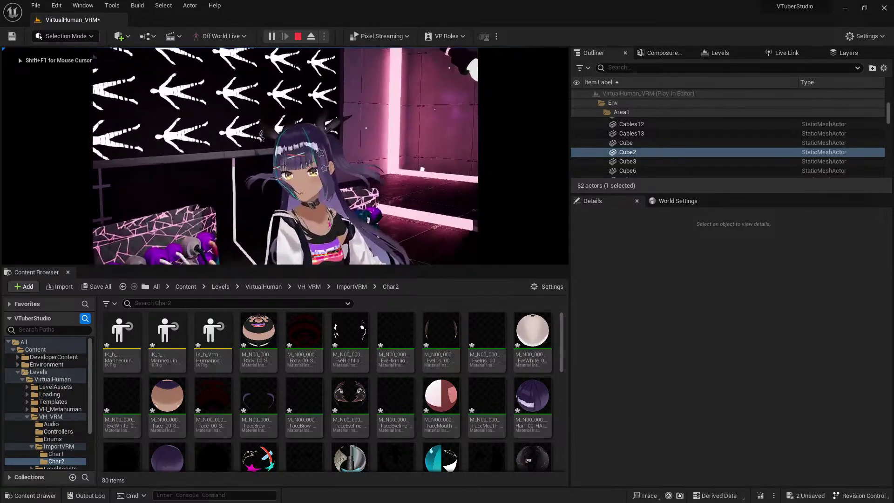
{"action": "key", "text": "shift+F1"}
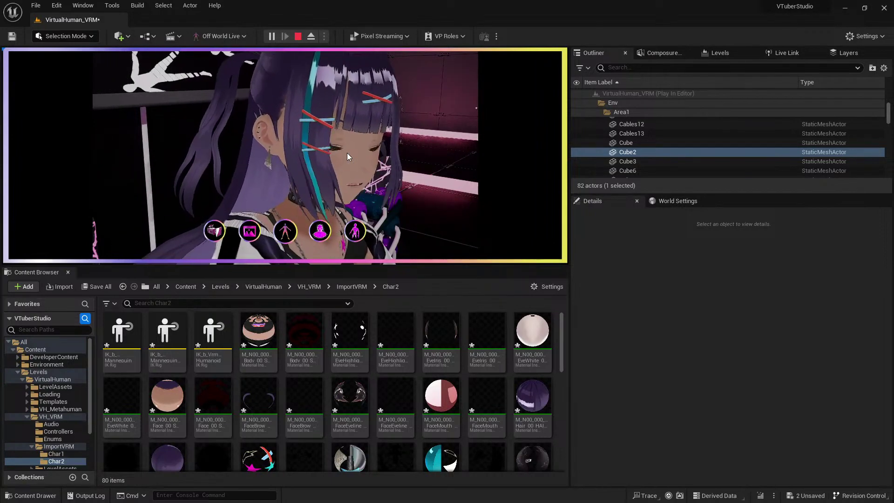
{"action": "left_click", "coordinate": [298, 36]}
- Go back to the ImportVRM folder, select the seated character, and save VA_b_VrmAssetList together with the VirtualHuman_VRM level
{"action": "key", "text": "s"}
{"action": "right_click_drag", "start_coordinate": [284, 156], "coordinate": [269, 125]}
{"action": "key", "text": "s"}
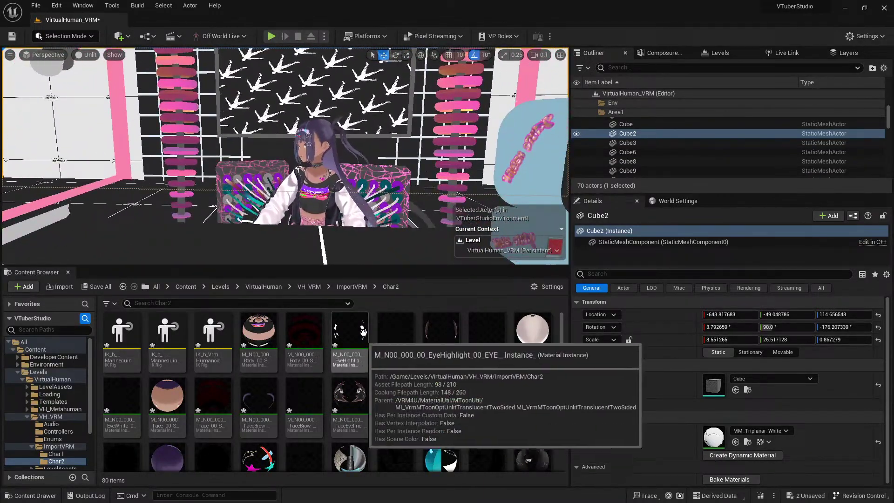
{"action": "left_click", "coordinate": [359, 287]}
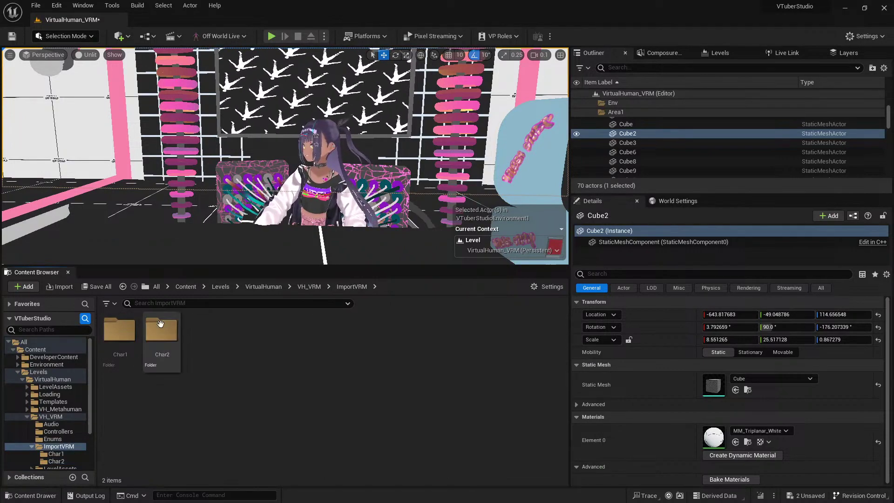
{"action": "left_click", "coordinate": [321, 177]}
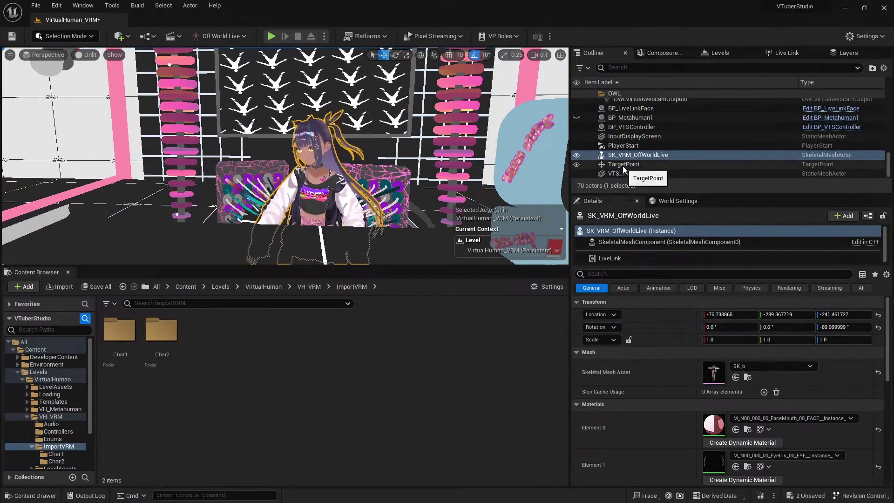
{"action": "left_click", "coordinate": [98, 286]}
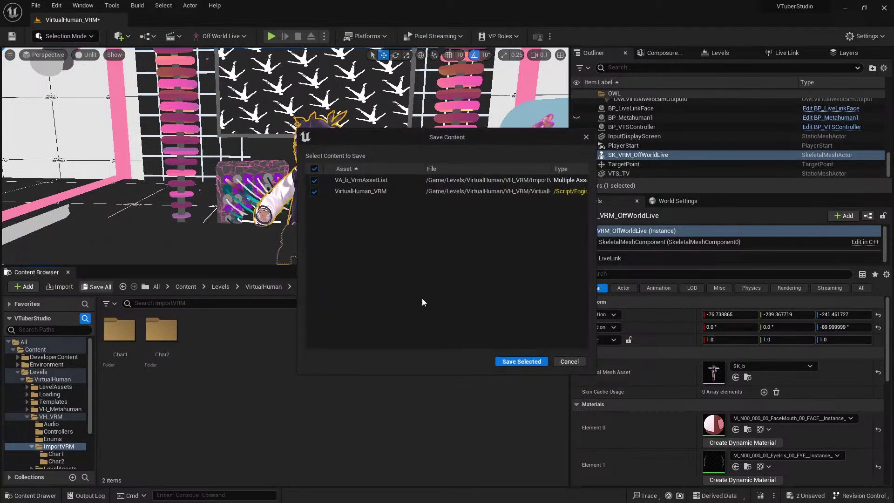
{"action": "left_click", "coordinate": [508, 362]}
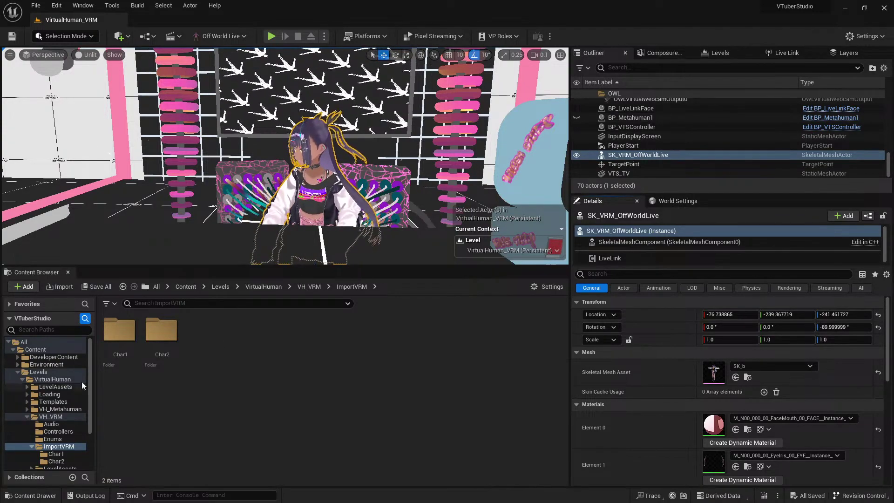
- Open Quixel Bridge, view the details of the downloaded METAHUMAN1 among the local MetaHumans, and minimize Bridge
{"action": "left_click", "coordinate": [36, 287]}
{"action": "left_click", "coordinate": [139, 142]}
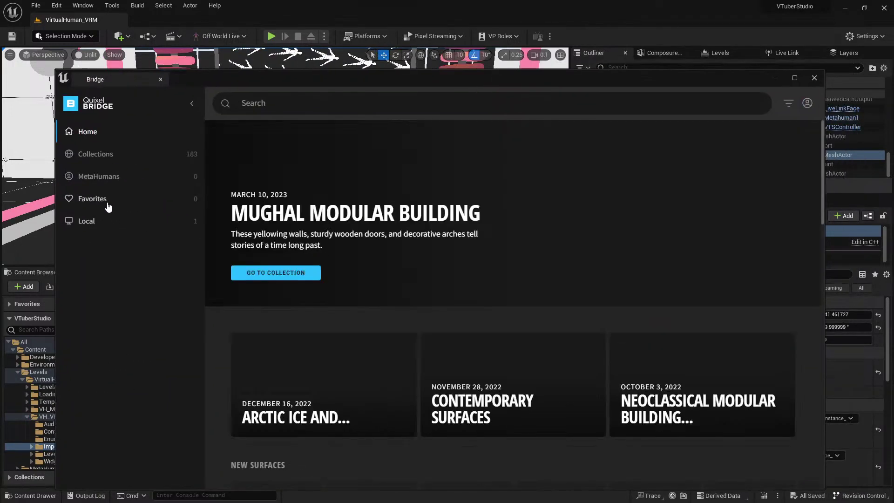
{"action": "left_click", "coordinate": [98, 218]}
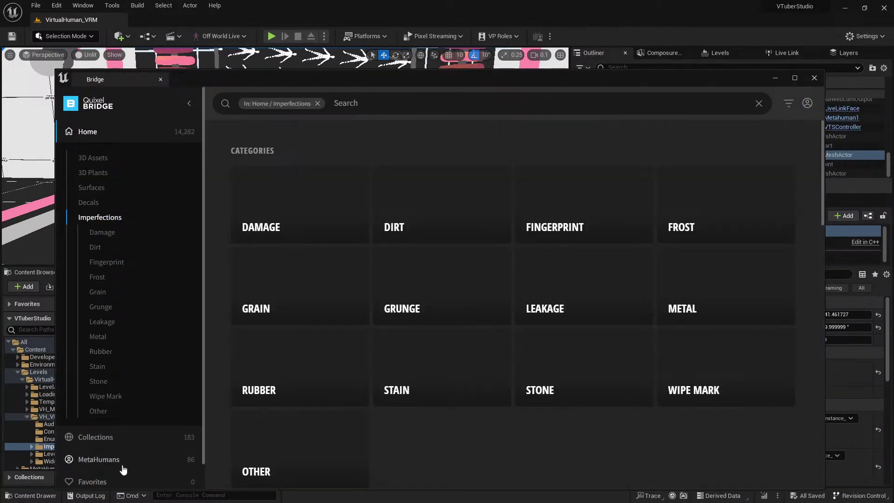
{"action": "scroll", "coordinate": [124, 469], "scroll_direction": "down", "scroll_amount": 1}
{"action": "left_click", "coordinate": [89, 479]}
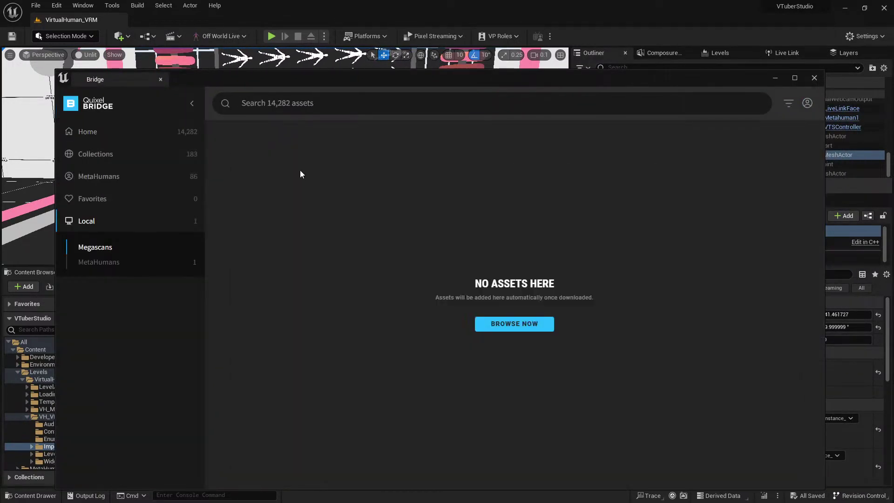
{"action": "left_click", "coordinate": [96, 263]}
{"action": "left_click", "coordinate": [270, 182]}
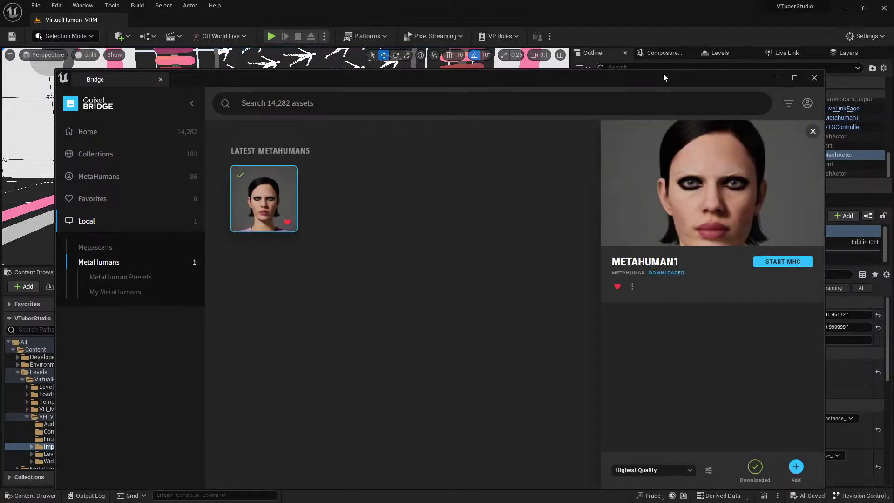
{"action": "left_click_drag", "start_coordinate": [664, 72], "coordinate": [526, 73]}
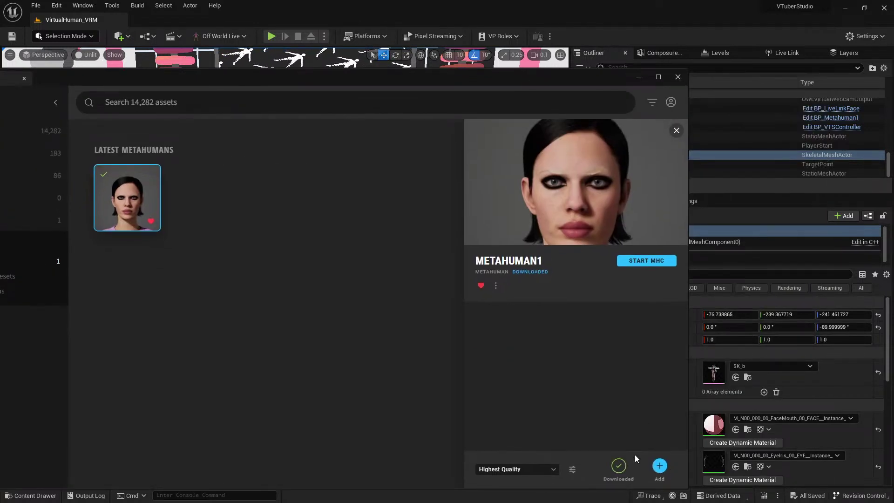
{"action": "left_click", "coordinate": [638, 77]}
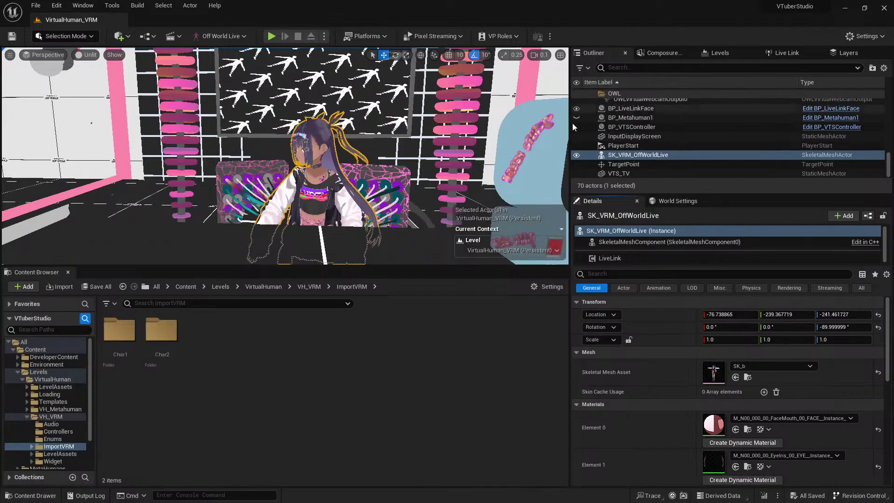
- Open the Metahuman1 folder inside the project's MetaHumans content folder
{"action": "scroll", "coordinate": [74, 432], "scroll_direction": "down", "scroll_amount": 2}
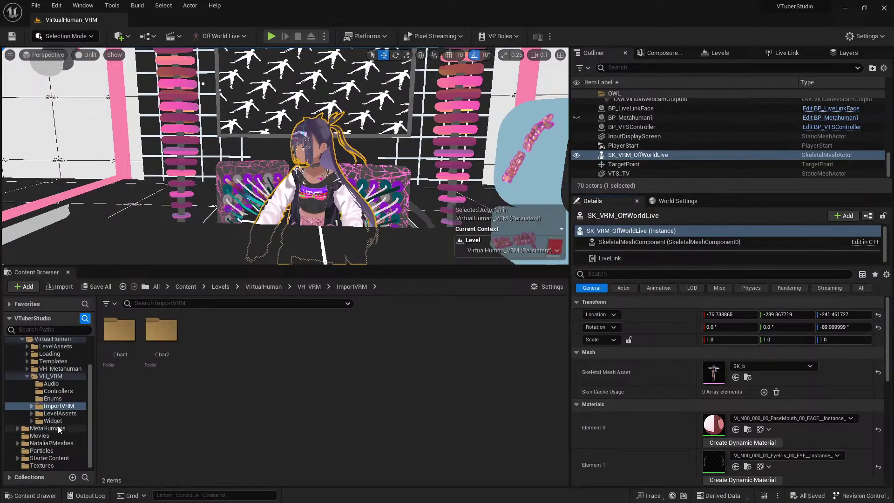
{"action": "left_click", "coordinate": [65, 428]}
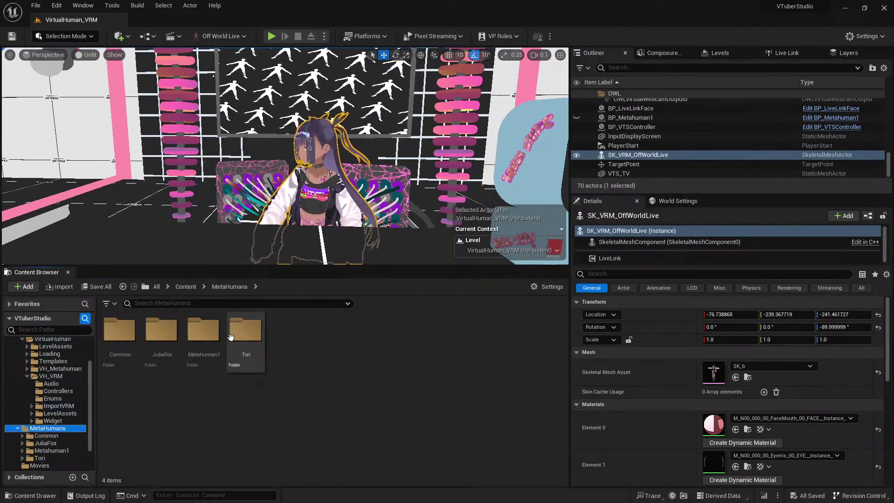
{"action": "double_click", "coordinate": [203, 331]}
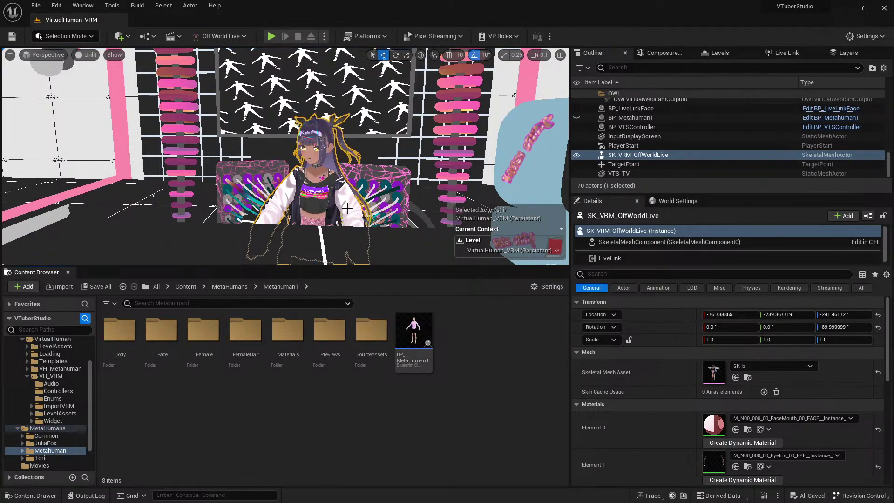
- Hide the SK_VRM_OffWorldLive actor in the level, show BP_Metahuman1 instead, and turn off its Actor Hidden In Game option
{"action": "left_click", "coordinate": [582, 157]}
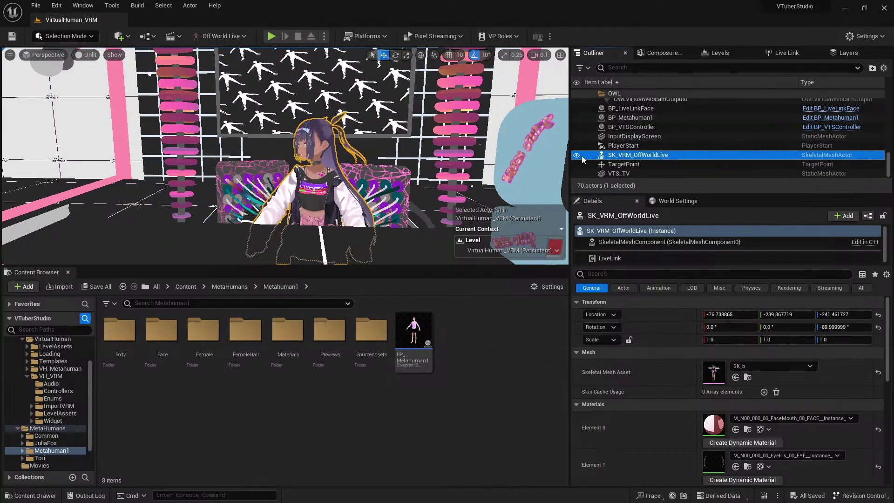
{"action": "left_click", "coordinate": [627, 119]}
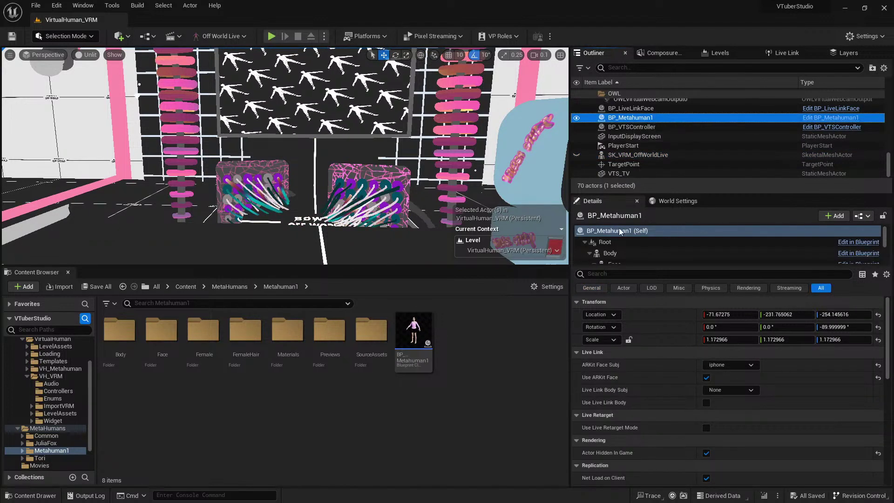
{"action": "scroll", "coordinate": [727, 419], "scroll_direction": "down", "scroll_amount": 3}
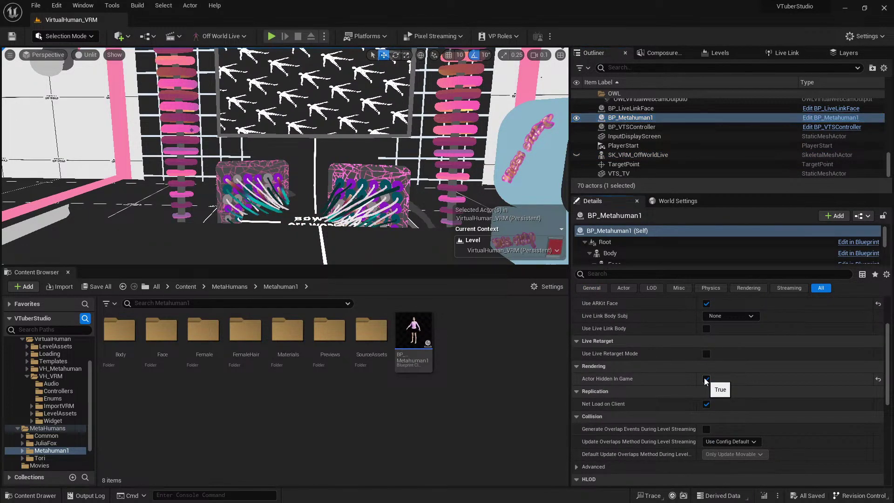
{"action": "mouse_move", "coordinate": [358, 122]}
{"action": "middle_mouse_down"}
{"action": "mouse_move", "coordinate": [356, 135]}
{"action": "mouse_move", "coordinate": [345, 124]}
{"action": "mouse_move", "coordinate": [356, 128]}
{"action": "middle_mouse_up"}
{"action": "scroll", "coordinate": [335, 120], "scroll_direction": "up", "scroll_amount": 5}
{"action": "scroll", "coordinate": [345, 131], "scroll_direction": "down", "scroll_amount": 5}
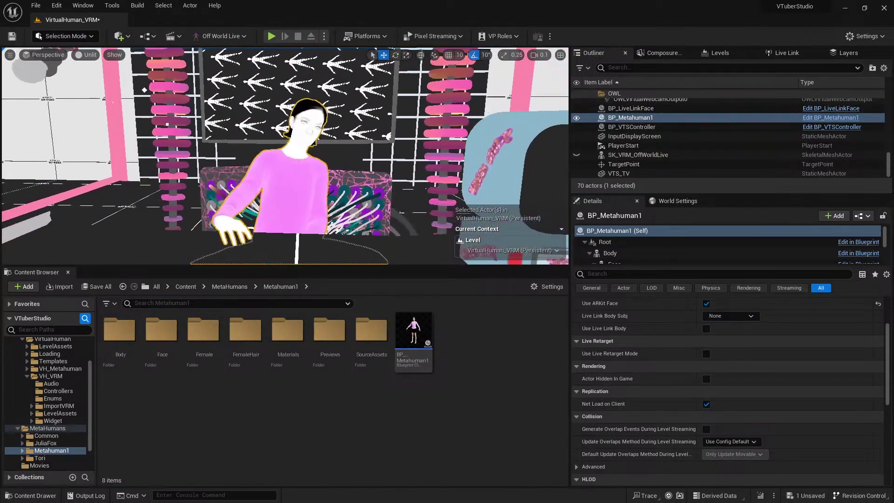
- Enlarge the viewport and examine the seated BP_Metahuman1 character up close and from an angle
{"action": "left_click_drag", "start_coordinate": [331, 266], "coordinate": [332, 408]}
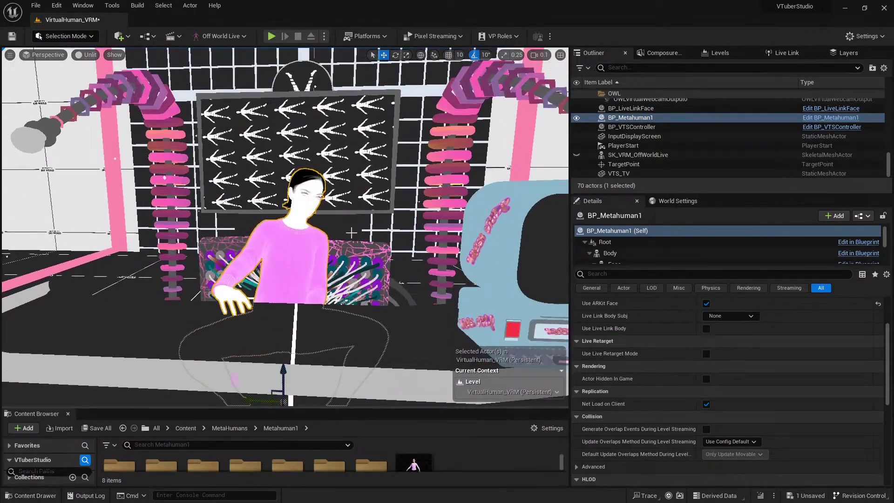
{"action": "scroll", "coordinate": [355, 246], "scroll_direction": "up", "scroll_amount": 3}
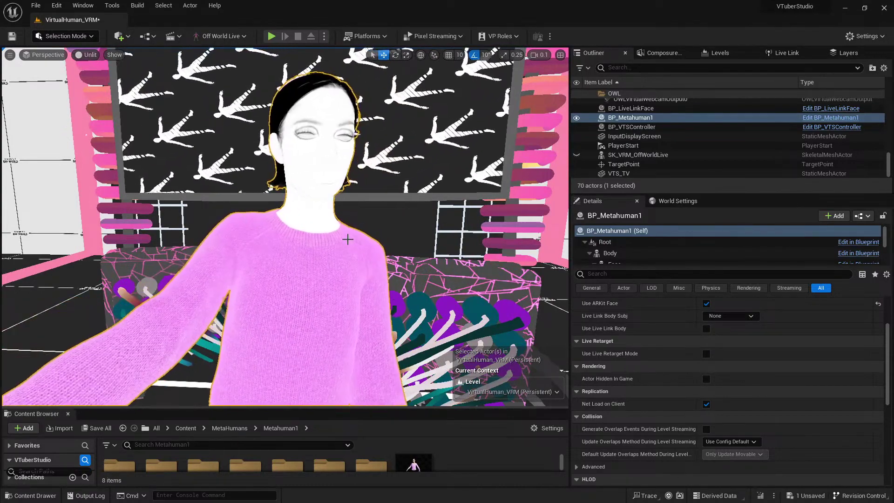
{"action": "scroll", "coordinate": [351, 211], "scroll_direction": "down", "scroll_amount": 3}
{"action": "scroll", "coordinate": [349, 213], "scroll_direction": "up", "scroll_amount": 3}
{"action": "scroll", "coordinate": [349, 213], "scroll_direction": "down", "scroll_amount": 5}
{"action": "right_click_drag", "start_coordinate": [349, 213], "coordinate": [437, 196]}
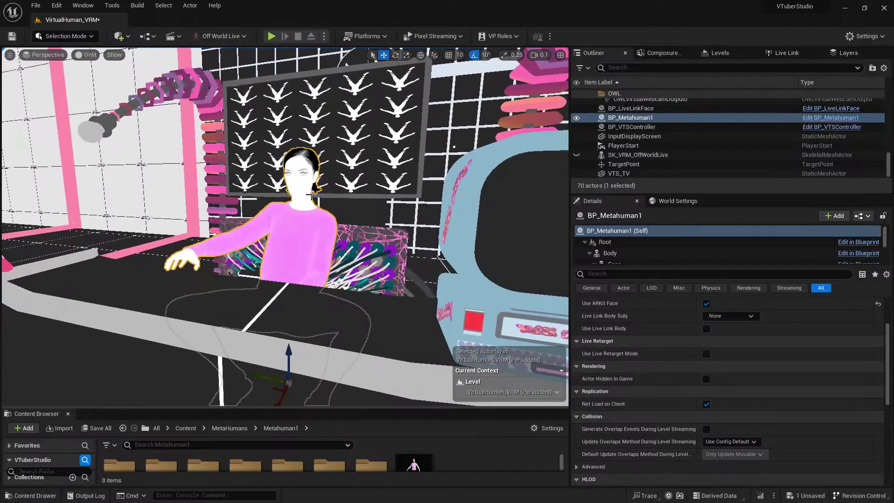
- Examine the animation assets available for the Body component of BP_Metahuman1 and the character's seated animation up close
{"action": "left_click", "coordinate": [592, 288]}
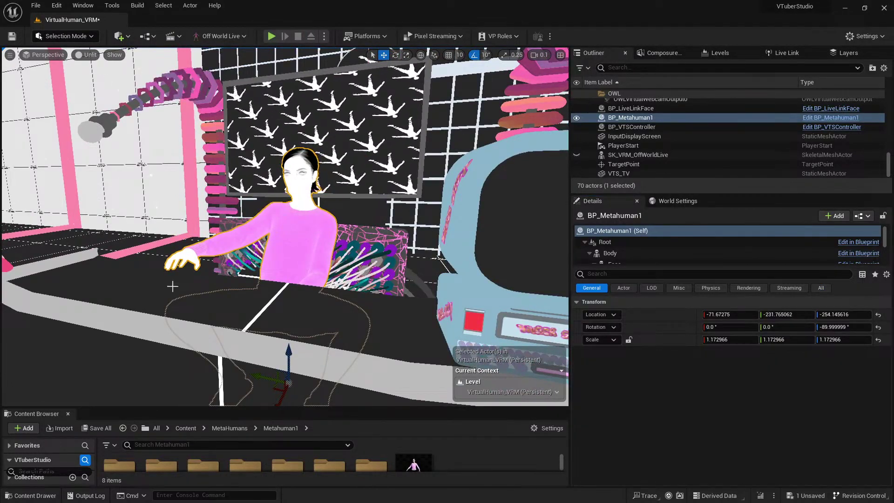
{"action": "left_click", "coordinate": [621, 252]}
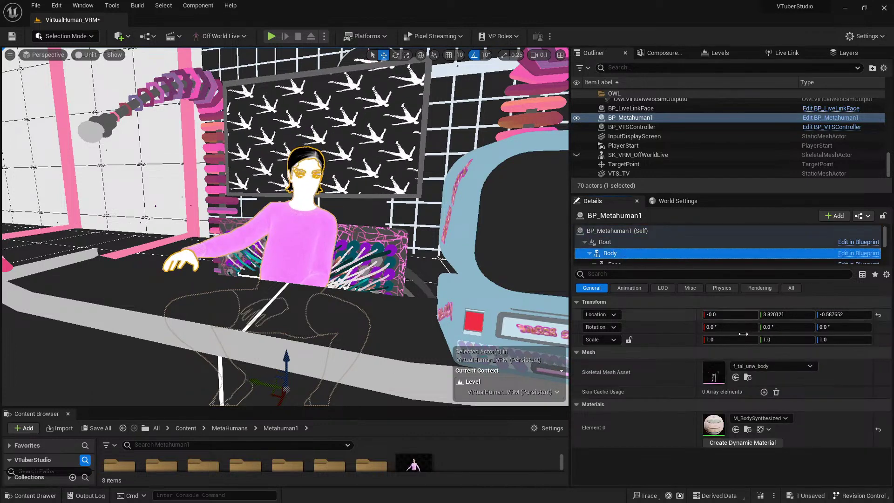
{"action": "left_click", "coordinate": [635, 289]}
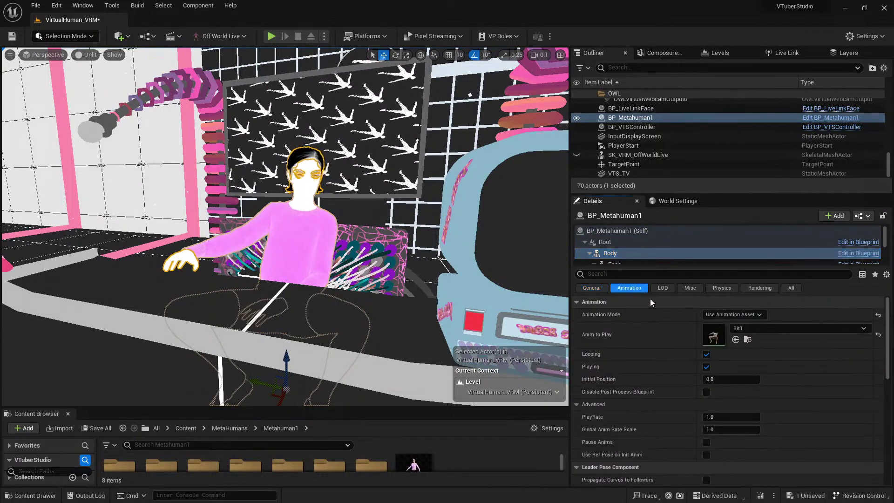
{"action": "left_click", "coordinate": [776, 328]}
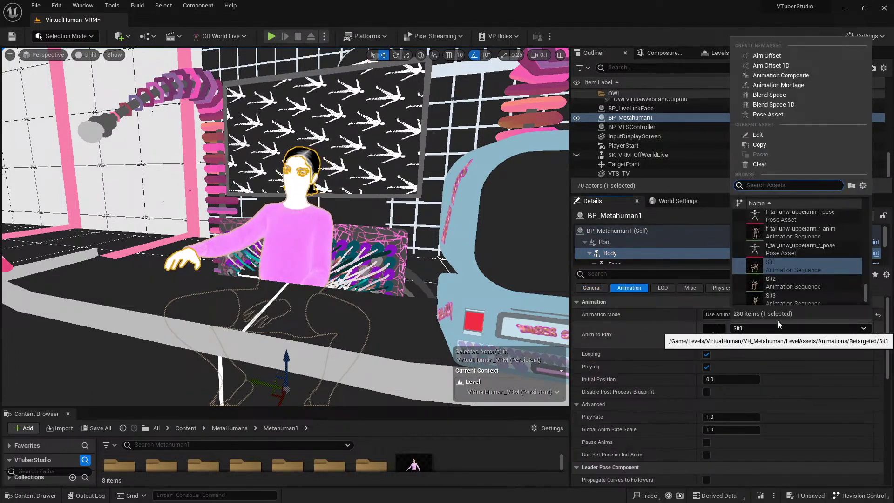
{"action": "scroll", "coordinate": [820, 252], "scroll_direction": "down", "scroll_amount": 2}
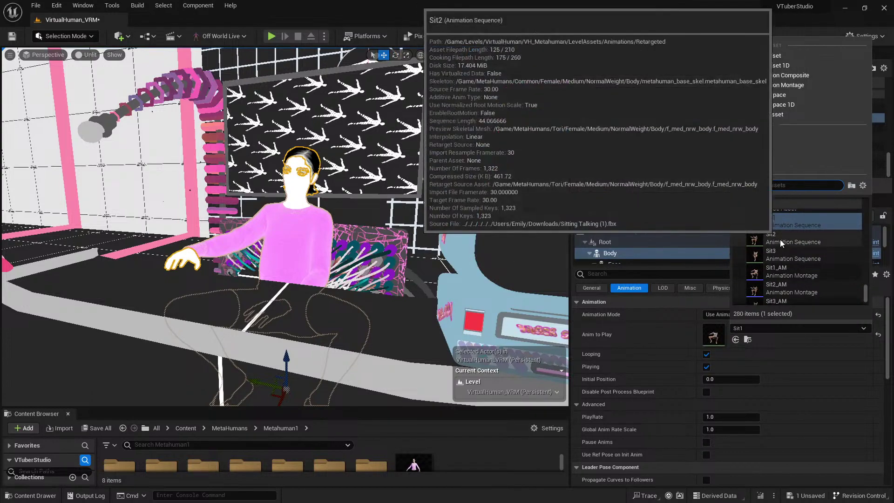
{"action": "scroll", "coordinate": [787, 263], "scroll_direction": "up", "scroll_amount": 1}
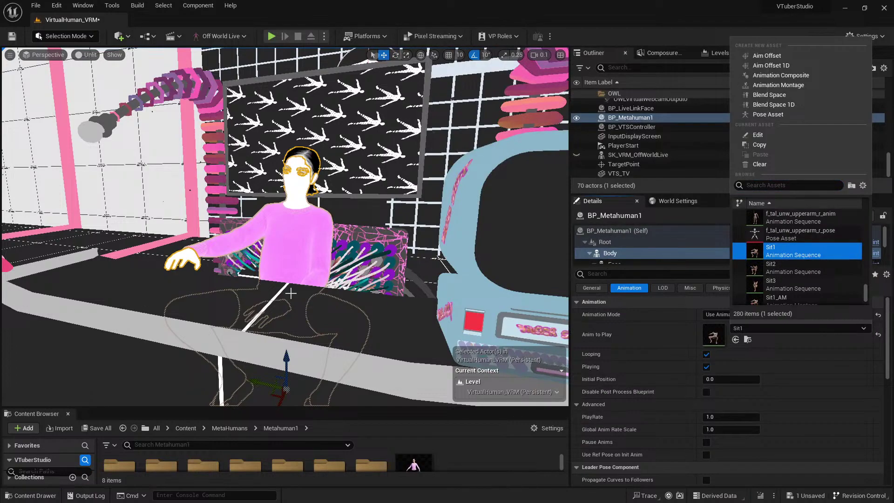
{"action": "left_click", "coordinate": [289, 297]}
{"action": "scroll", "coordinate": [329, 227], "scroll_direction": "up", "scroll_amount": 6}
{"action": "scroll", "coordinate": [329, 228], "scroll_direction": "down", "scroll_amount": 6}
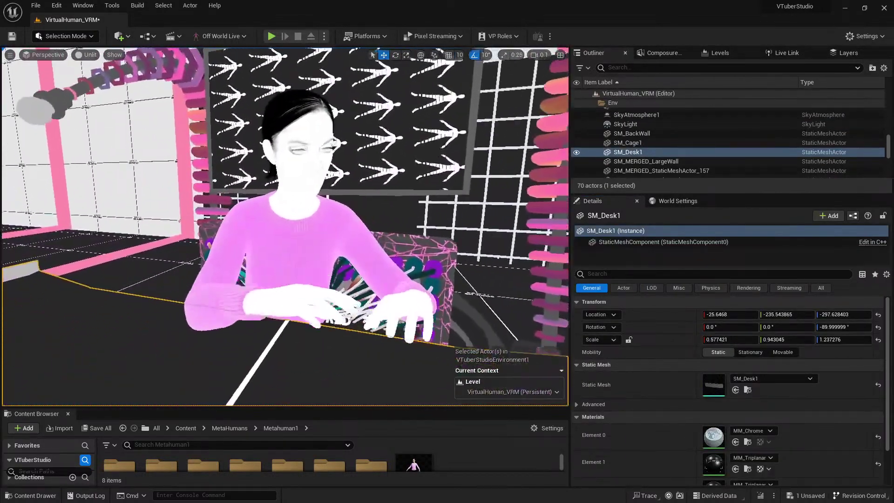
{"action": "left_click", "coordinate": [415, 179]}
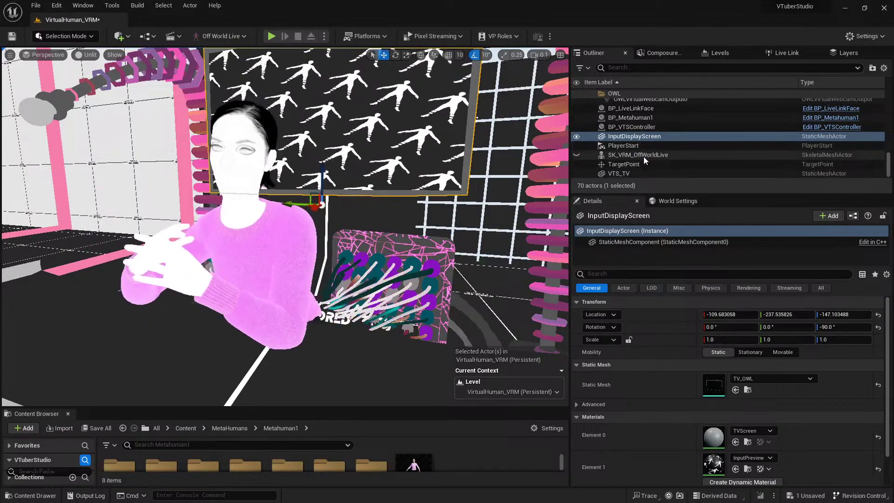
- Turn on the Actor Hidden In Game option for BP_Metahuman1
{"action": "scroll", "coordinate": [645, 140], "scroll_direction": "down", "scroll_amount": 1}
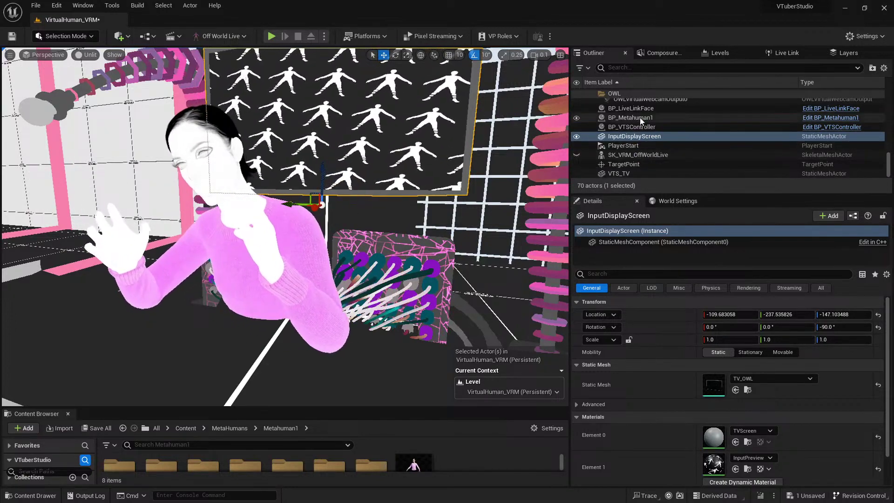
{"action": "left_click", "coordinate": [640, 117]}
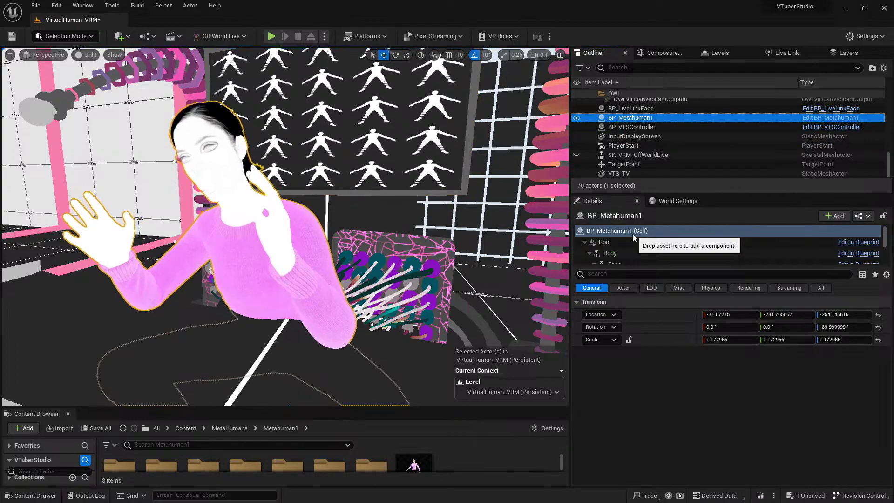
{"action": "left_click", "coordinate": [821, 288]}
{"action": "scroll", "coordinate": [639, 477], "scroll_direction": "down", "scroll_amount": 1}
{"action": "scroll", "coordinate": [639, 477], "scroll_direction": "down", "scroll_amount": 1}
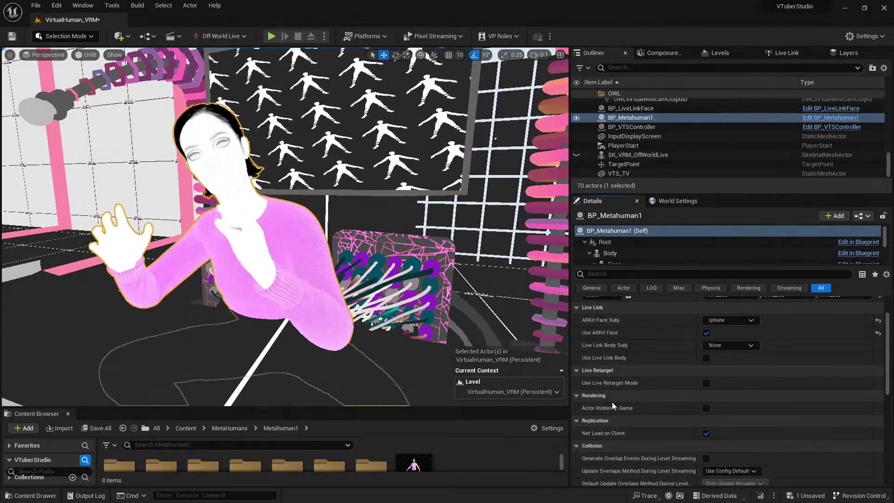
{"action": "left_click", "coordinate": [706, 409]}
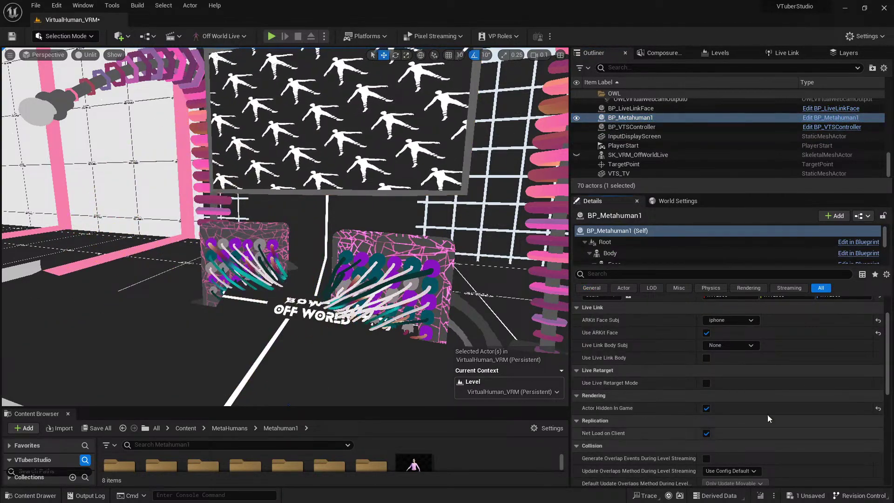
- Make the SK_VRM_OffWorldLive actor visible in the level again and save the level
{"action": "left_click", "coordinate": [576, 155]}
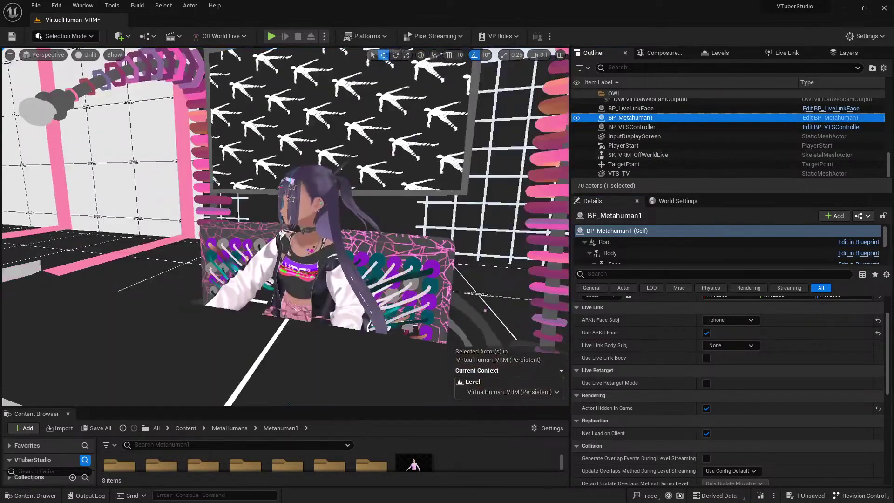
{"action": "scroll", "coordinate": [341, 195], "scroll_direction": "up", "scroll_amount": 5}
{"action": "left_click", "coordinate": [409, 194]}
{"action": "key", "text": "ctrl+s"}
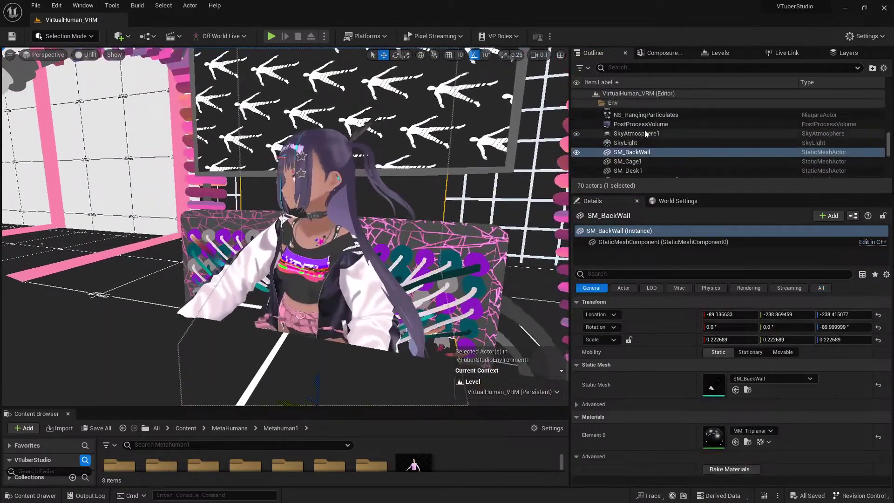
- Select the OWLCineCamCapture0 actor and bring its Show Only Actors list under Alpha Settings into view
{"action": "scroll", "coordinate": [652, 150], "scroll_direction": "up", "scroll_amount": 3}
{"action": "scroll", "coordinate": [285, 226], "scroll_direction": "down", "scroll_amount": 8}
{"action": "scroll", "coordinate": [285, 227], "scroll_direction": "up", "scroll_amount": 4}
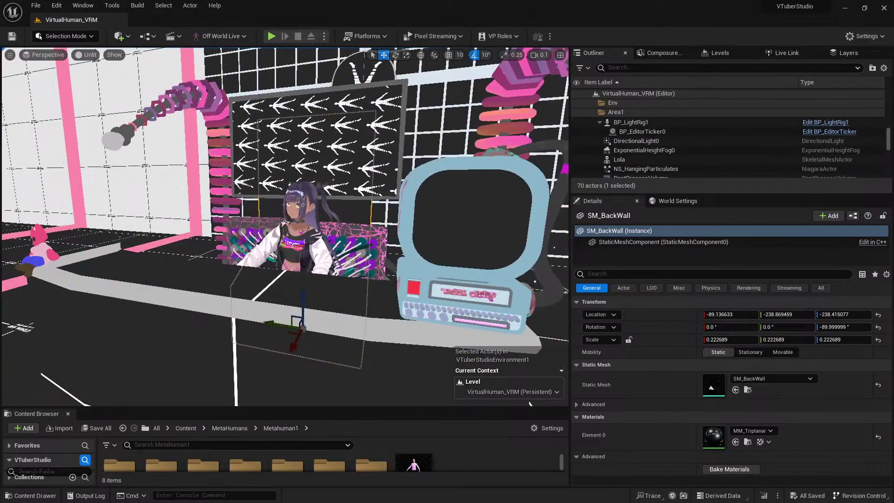
{"action": "left_click", "coordinate": [298, 223]}
{"action": "scroll", "coordinate": [698, 140], "scroll_direction": "up", "scroll_amount": 4}
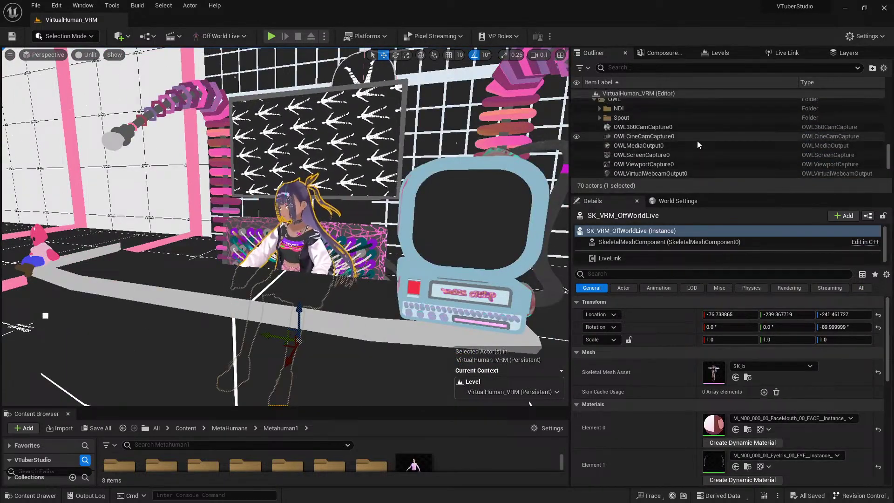
{"action": "left_click", "coordinate": [683, 130]}
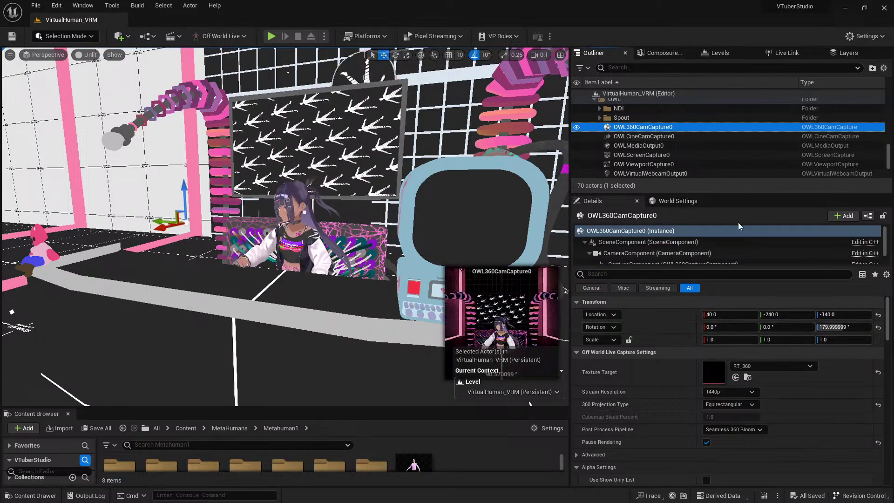
{"action": "left_click", "coordinate": [679, 135]}
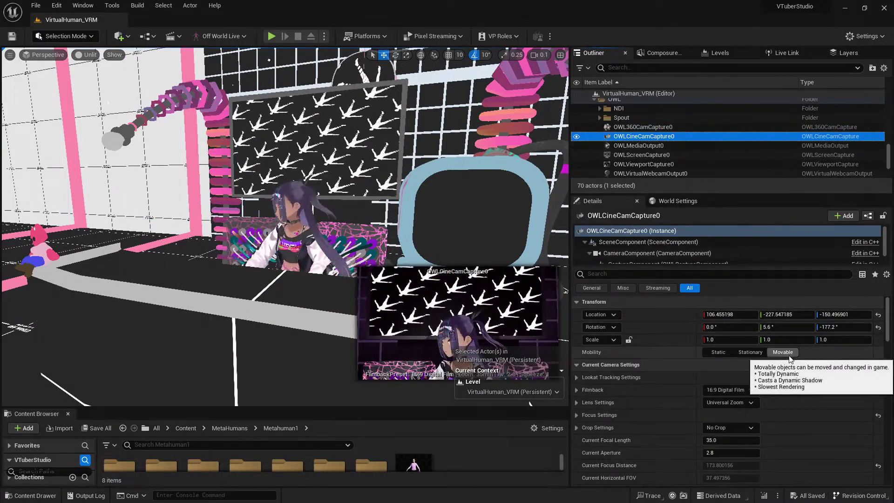
{"action": "scroll", "coordinate": [823, 424], "scroll_direction": "down", "scroll_amount": 3}
{"action": "scroll", "coordinate": [809, 437], "scroll_direction": "down", "scroll_amount": 10}
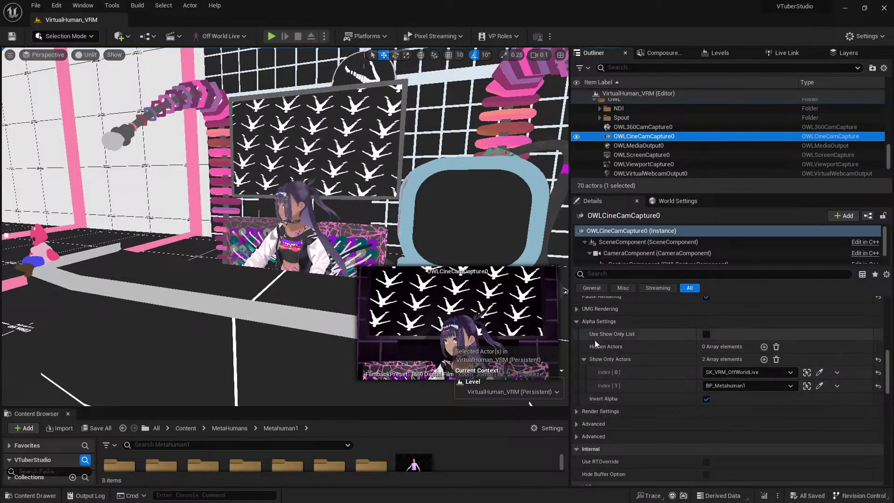
- Check the actor choices for both Show Only Actors entries and assign BP_Metahuman1 to index 1
{"action": "left_click", "coordinate": [729, 386]}
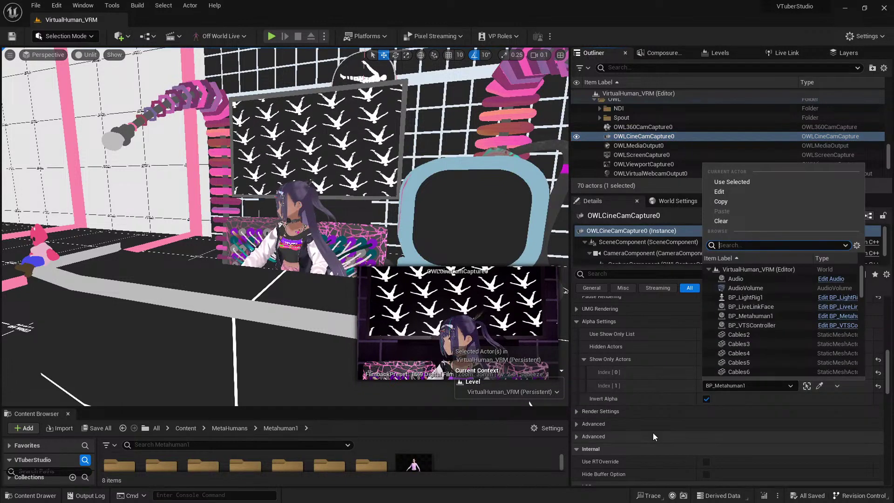
{"action": "left_click", "coordinate": [599, 380]}
{"action": "left_click", "coordinate": [715, 372]}
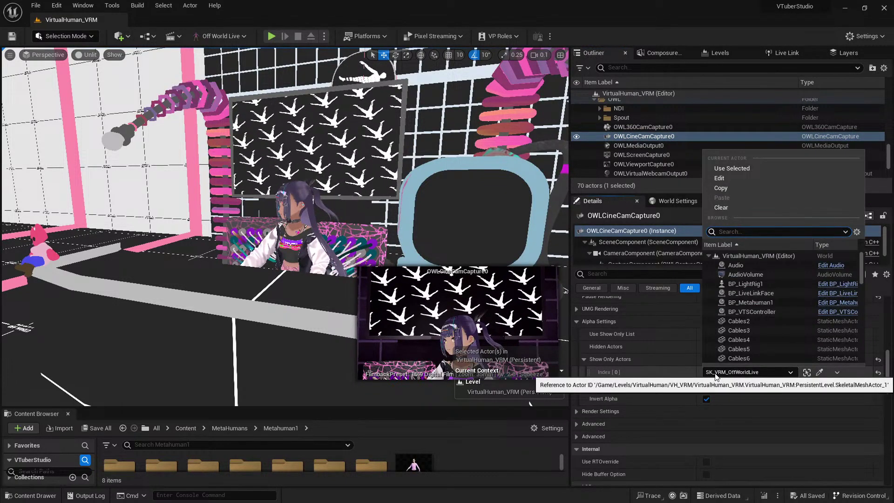
{"action": "left_click", "coordinate": [672, 373]}
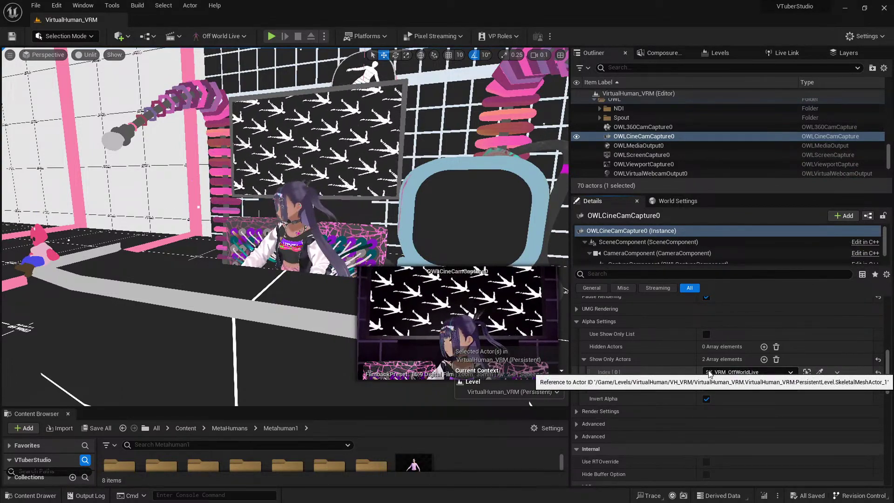
{"action": "left_click", "coordinate": [734, 386]}
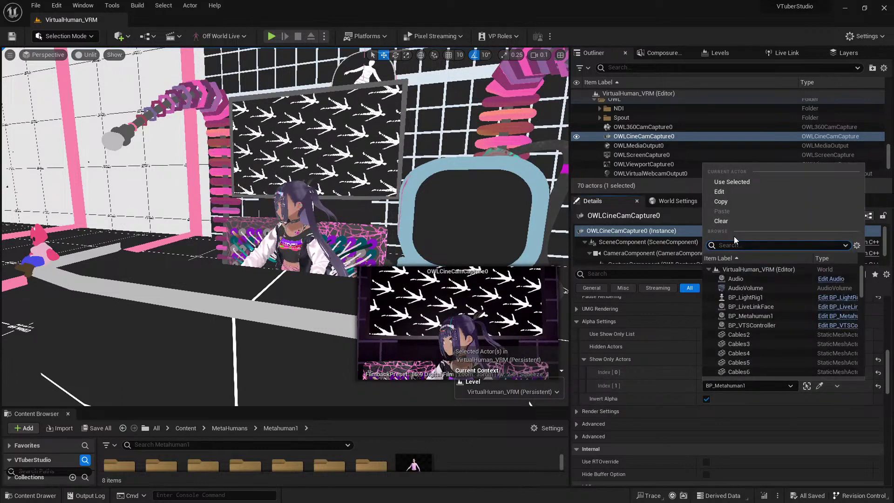
{"action": "type", "text": "metahuma"}
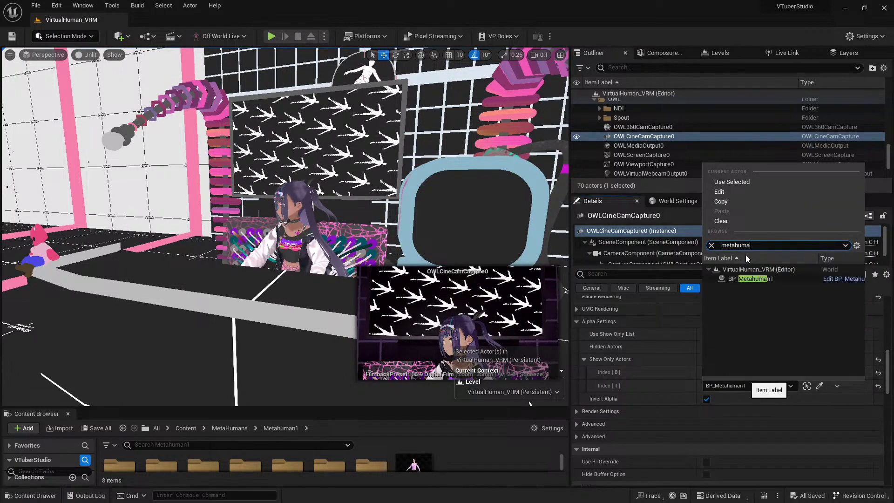
{"action": "left_click", "coordinate": [743, 280]}
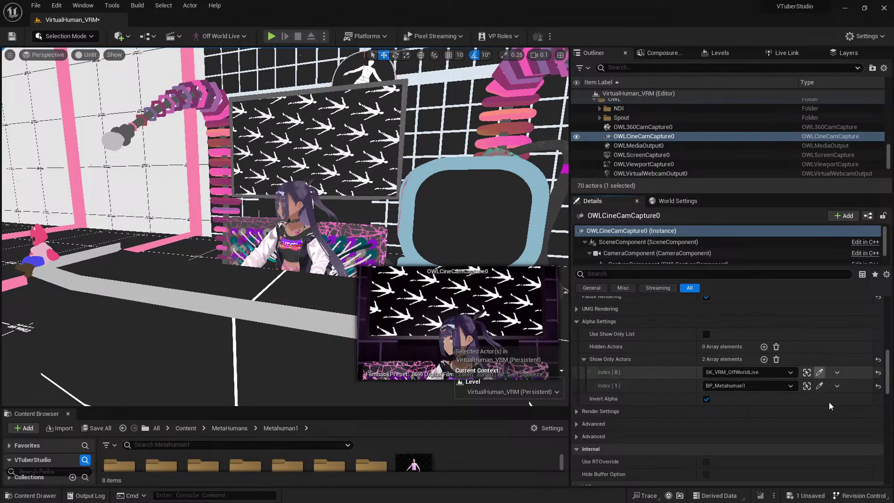
- Play the level in the editor and bring up the VTuber Studio in-game menu
{"action": "scroll", "coordinate": [650, 149], "scroll_direction": "down", "scroll_amount": 3}
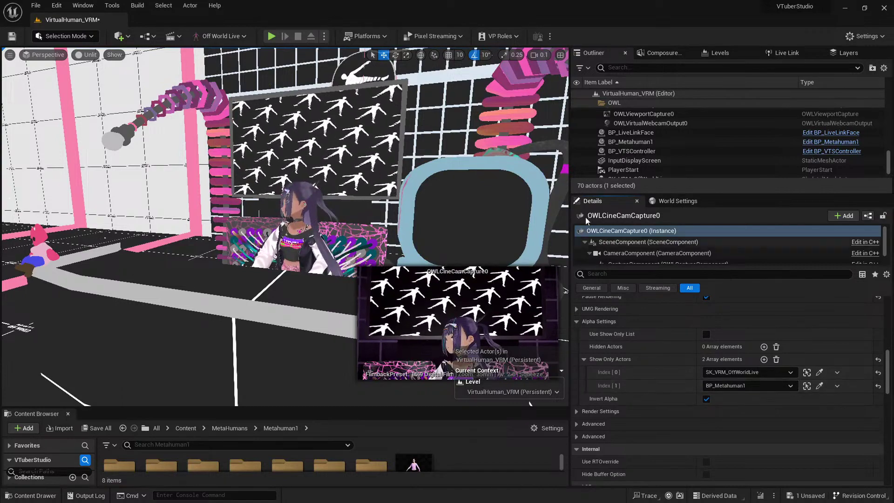
{"action": "scroll", "coordinate": [524, 95], "scroll_direction": "down", "scroll_amount": 3}
{"action": "scroll", "coordinate": [525, 95], "scroll_direction": "up", "scroll_amount": 6}
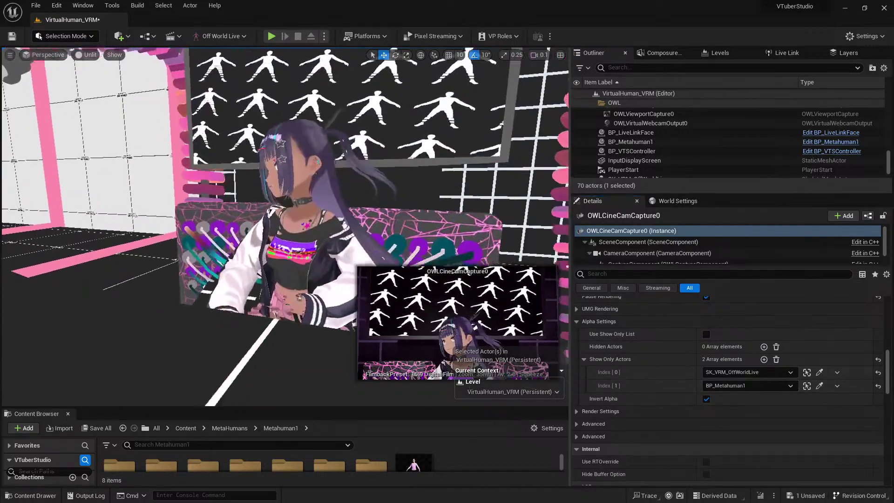
{"action": "left_click", "coordinate": [272, 36]}
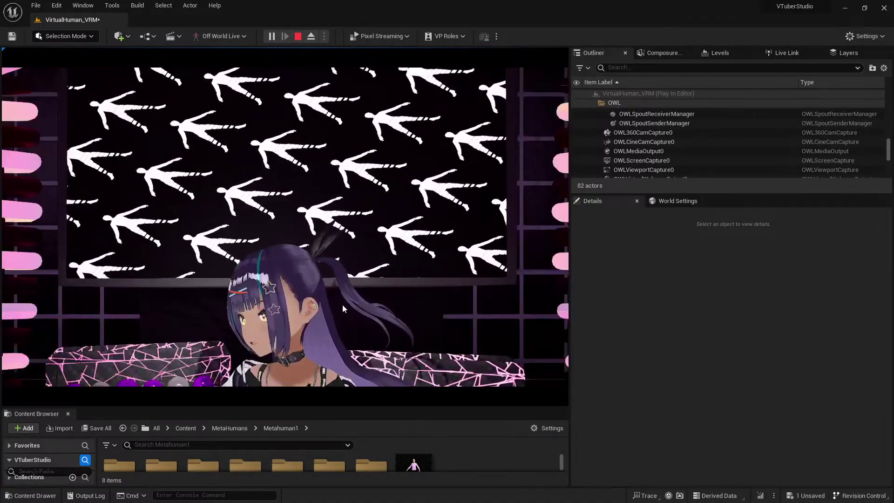
{"action": "left_click", "coordinate": [329, 243]}
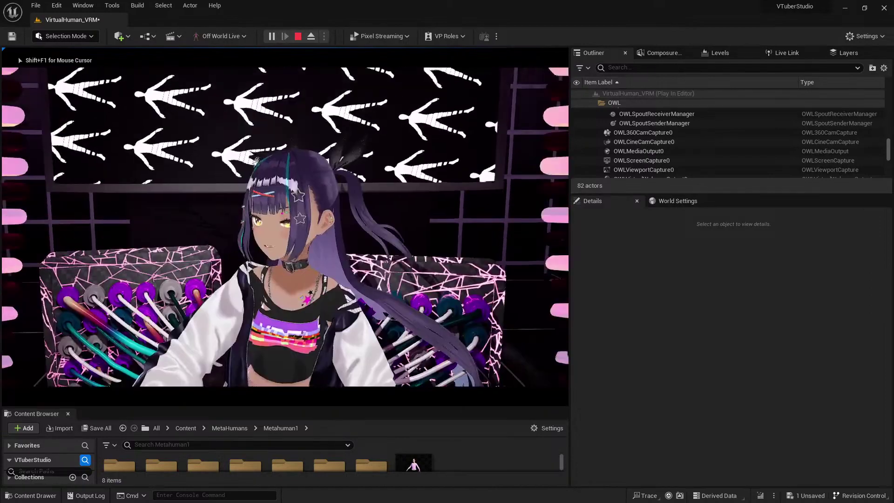
{"action": "key", "text": "Tab"}
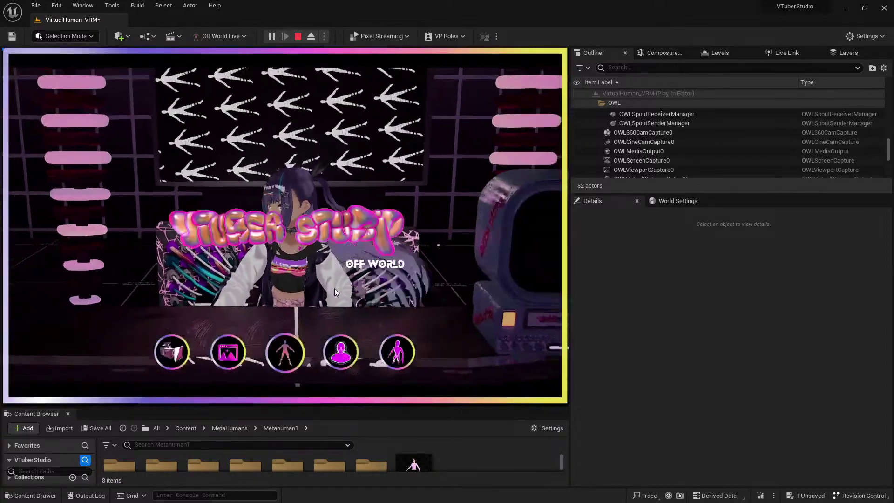
- Open the studio's camera output settings and set the capture source to Viewport Capture
{"action": "left_click", "coordinate": [173, 352]}
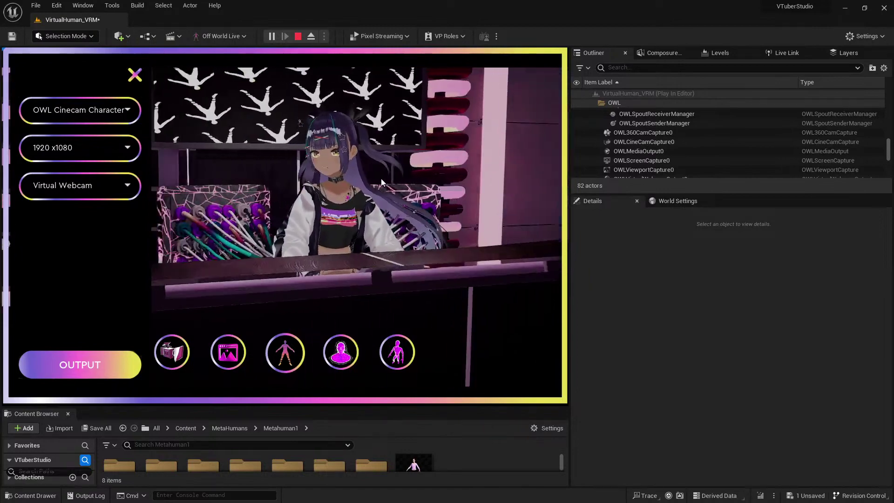
{"action": "left_click", "coordinate": [180, 349]}
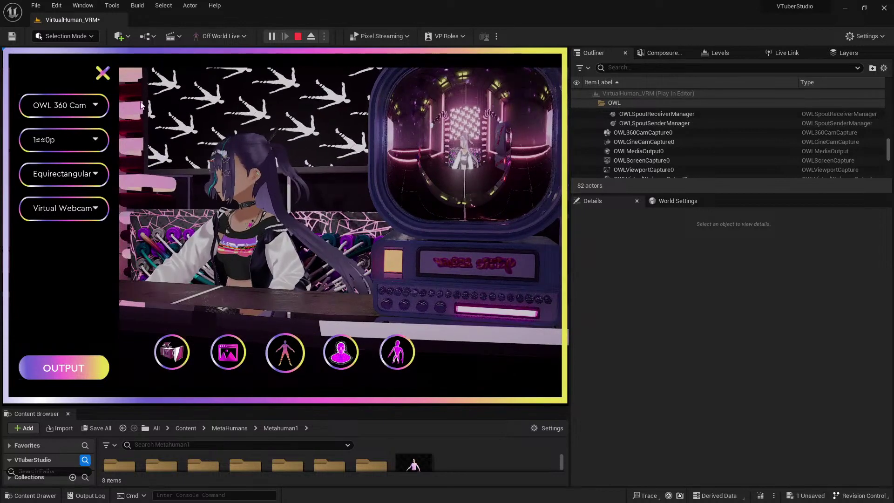
{"action": "left_click", "coordinate": [86, 108]}
{"action": "left_click", "coordinate": [49, 124]}
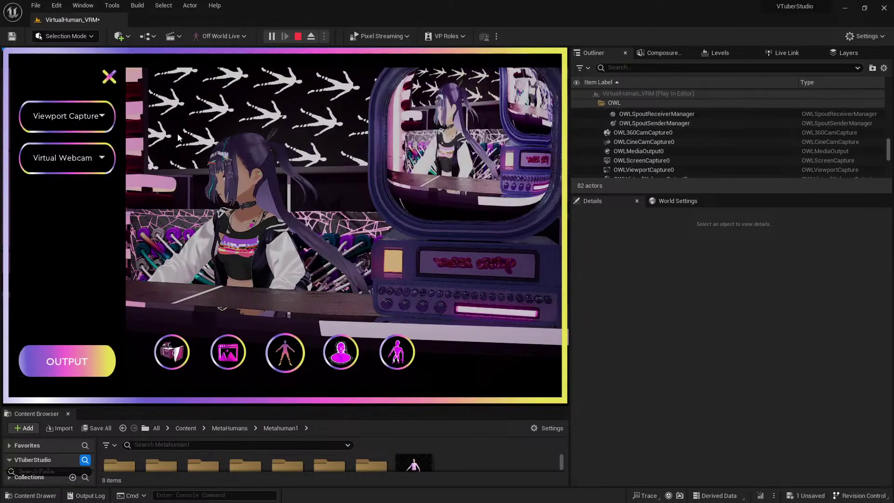
- Switch the studio's character to the MetaHuman and check the capture source choices
{"action": "left_click", "coordinate": [399, 356]}
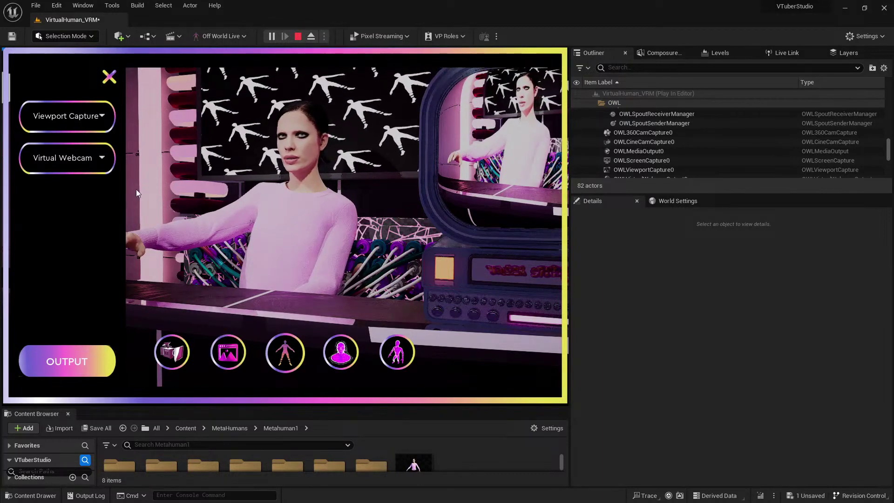
{"action": "left_click", "coordinate": [99, 112]}
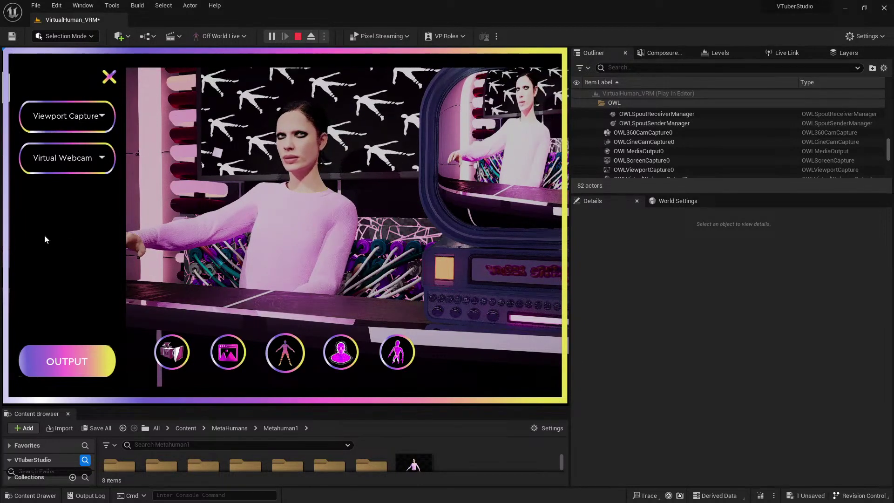
- Set the studio's media feeds input to Screen Capture, start the input, and stop playing the level after viewing the feed
{"action": "left_click", "coordinate": [224, 353]}
{"action": "left_click", "coordinate": [91, 114]}
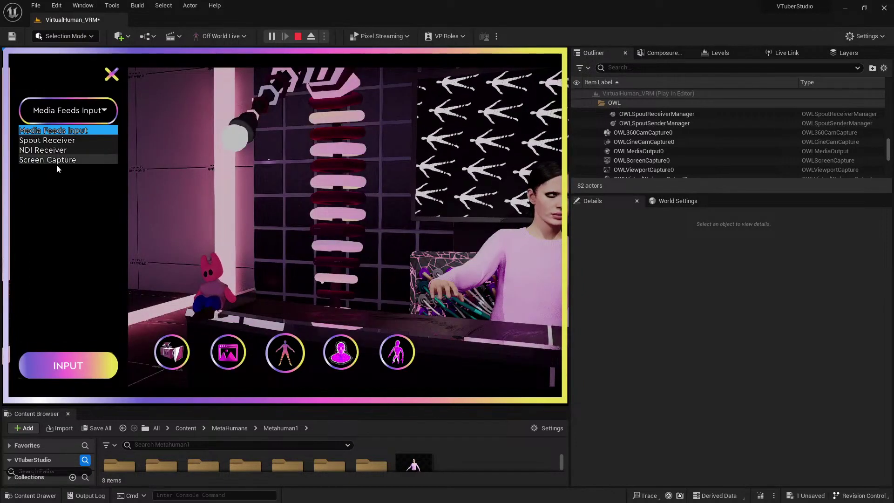
{"action": "left_click", "coordinate": [83, 161]}
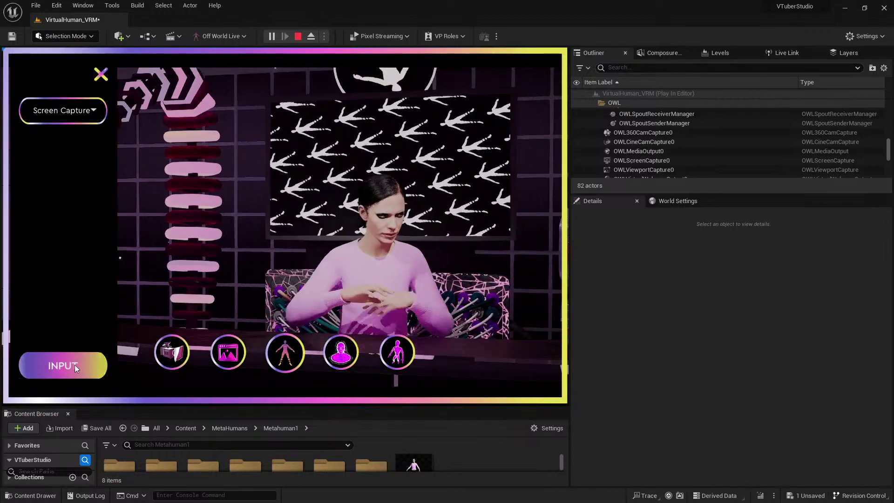
{"action": "left_click", "coordinate": [77, 367]}
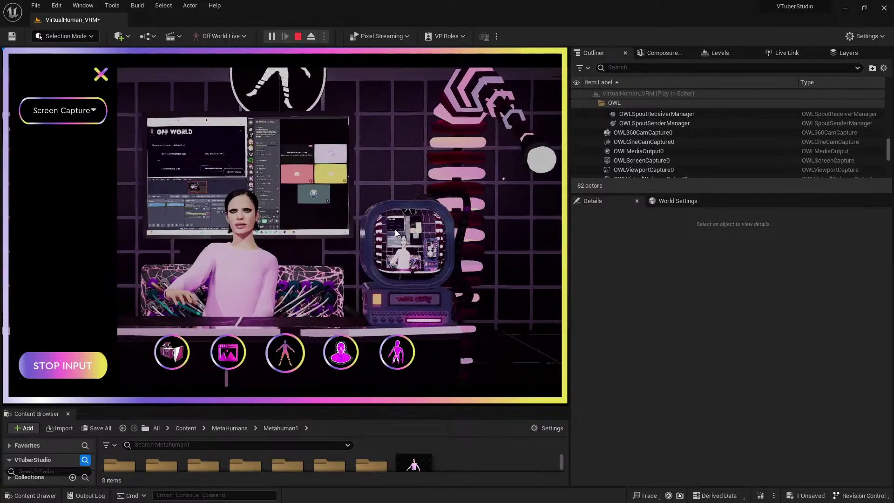
{"action": "left_click", "coordinate": [298, 36]}
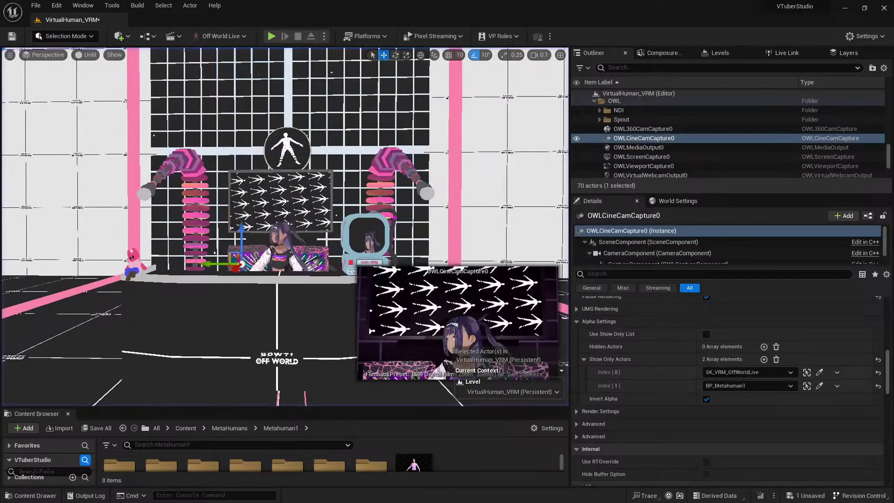
- Look over the VRM avatar at the desk and select the display screen behind it
{"action": "mouse_move", "coordinate": [285, 226]}
{"action": "right_mouse_down"}
{"action": "mouse_move", "coordinate": [285, 261]}
{"action": "mouse_move", "coordinate": [288, 228]}
{"action": "right_mouse_up"}
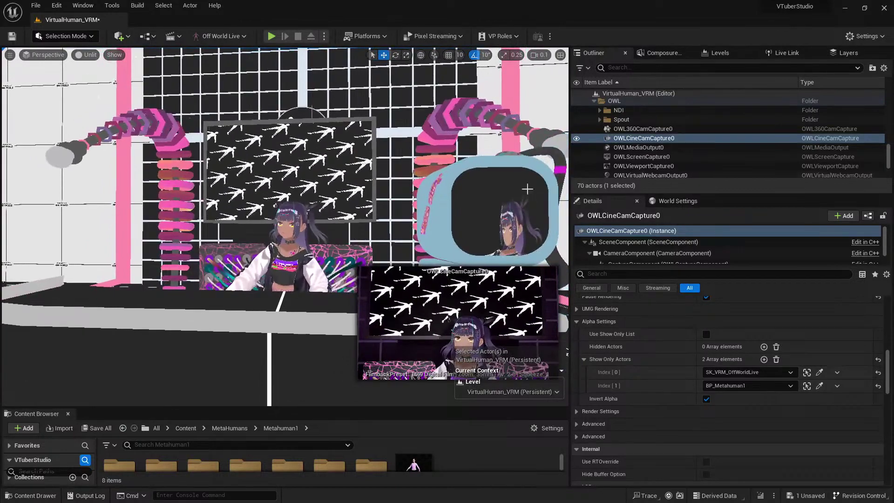
{"action": "left_click", "coordinate": [281, 246]}
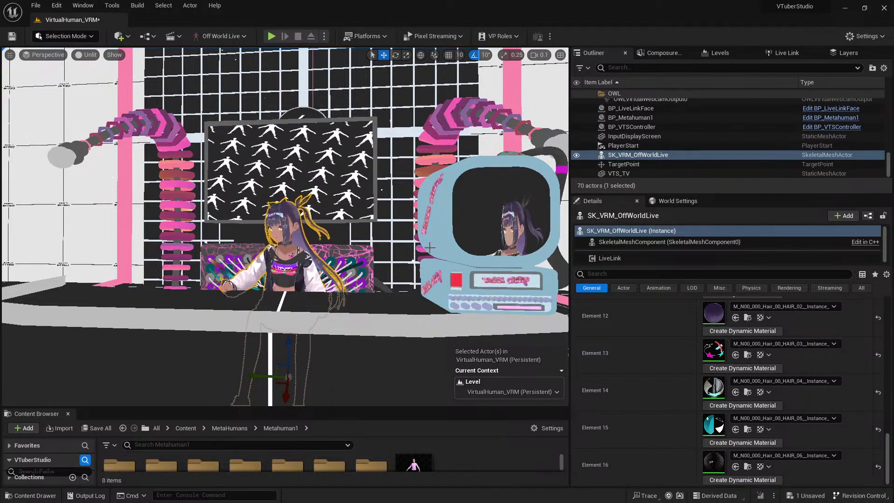
{"action": "key", "text": "f"}
{"action": "scroll", "coordinate": [301, 235], "scroll_direction": "up", "scroll_amount": 1}
{"action": "middle_click_drag", "start_coordinate": [302, 235], "coordinate": [301, 258]}
{"action": "scroll", "coordinate": [301, 232], "scroll_direction": "down", "scroll_amount": 5}
{"action": "left_click", "coordinate": [307, 160]}
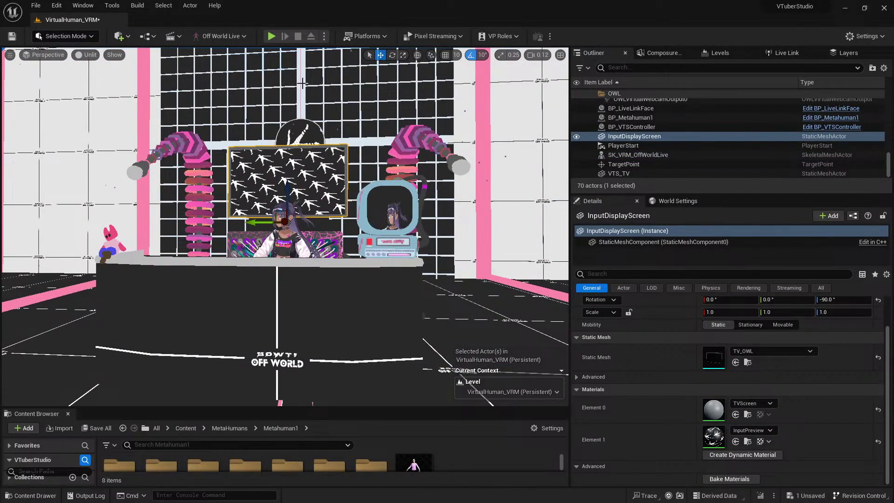
{"action": "left_click_drag", "start_coordinate": [366, 408], "coordinate": [366, 351]}
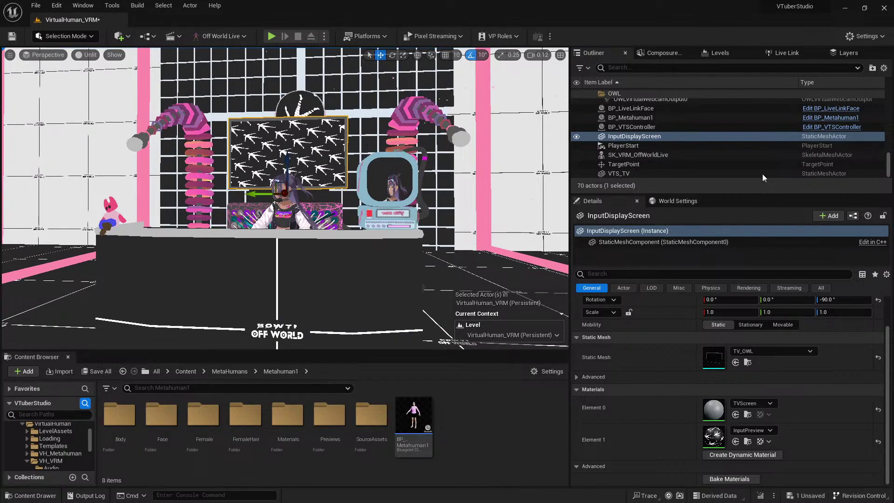
- Find the level's Audio folder, expand it and select the Audio actor
{"action": "scroll", "coordinate": [726, 145], "scroll_direction": "up", "scroll_amount": 5}
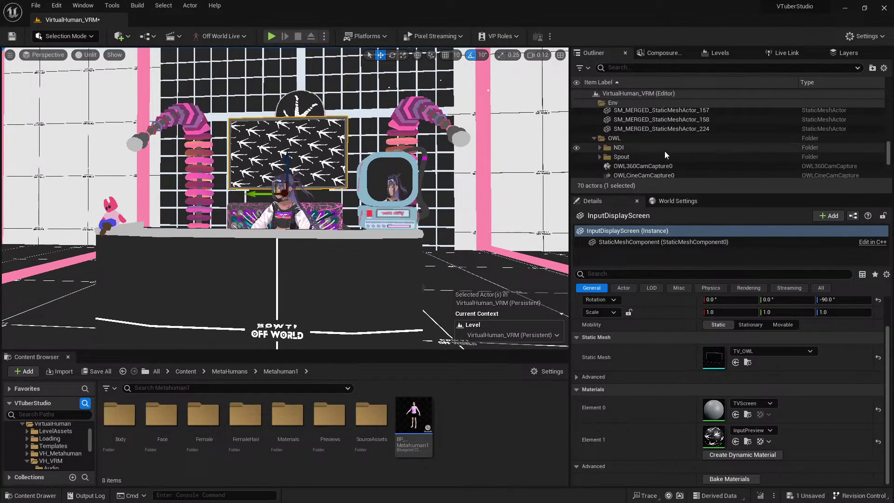
{"action": "scroll", "coordinate": [608, 155], "scroll_direction": "down", "scroll_amount": 5}
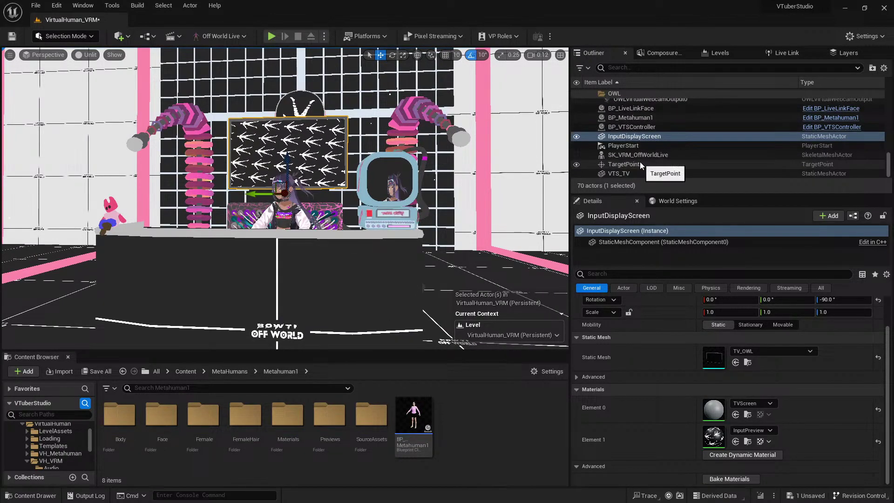
{"action": "scroll", "coordinate": [642, 162], "scroll_direction": "up", "scroll_amount": 8}
{"action": "scroll", "coordinate": [634, 150], "scroll_direction": "up", "scroll_amount": 2}
{"action": "left_click", "coordinate": [595, 112]}
{"action": "left_click", "coordinate": [614, 103]}
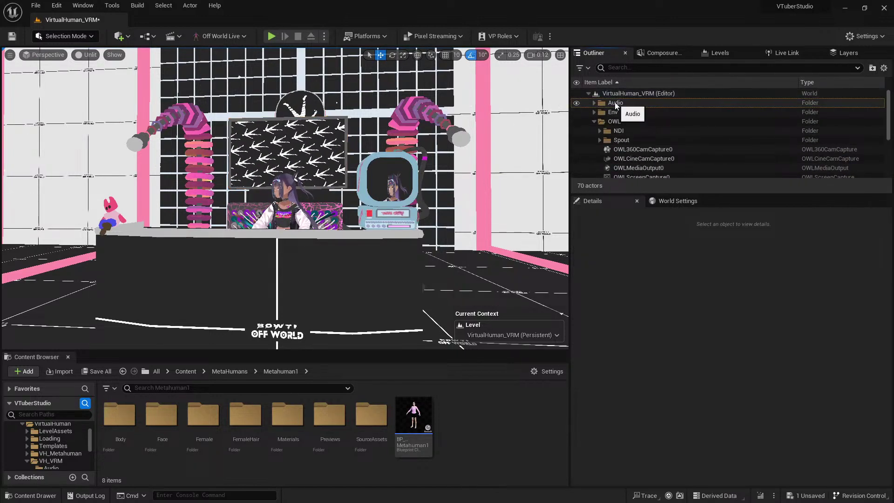
{"action": "left_click", "coordinate": [615, 103]}
{"action": "left_click", "coordinate": [594, 102]}
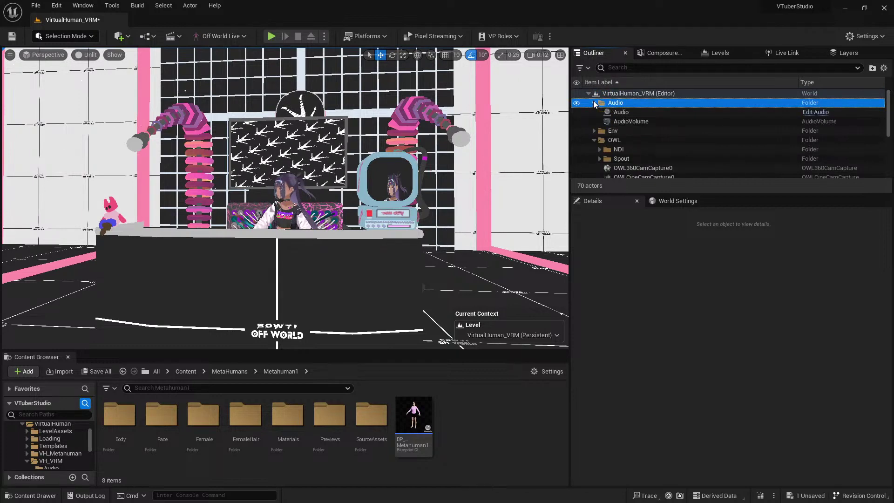
{"action": "left_click", "coordinate": [630, 112]}
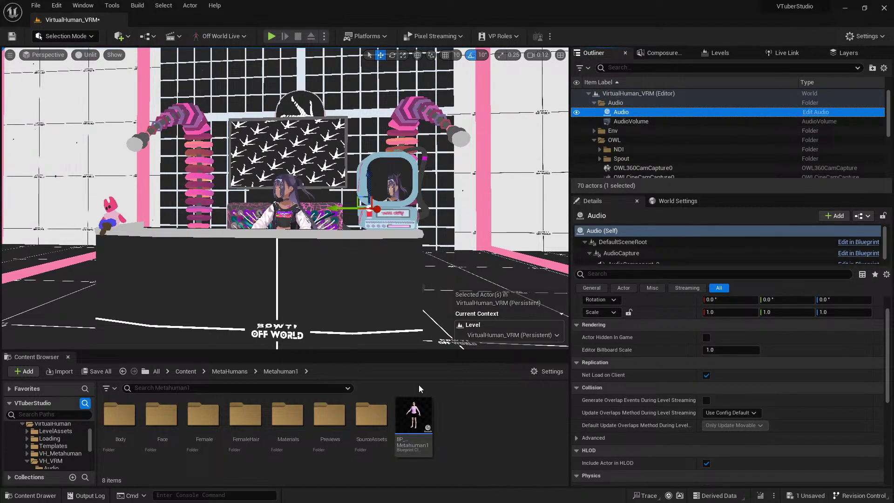
- Review the AudioCapture component's submix settings in the Audio Blueprint, and the AudioVolume actor's reverb settings in the level
{"action": "left_click", "coordinate": [857, 244]}
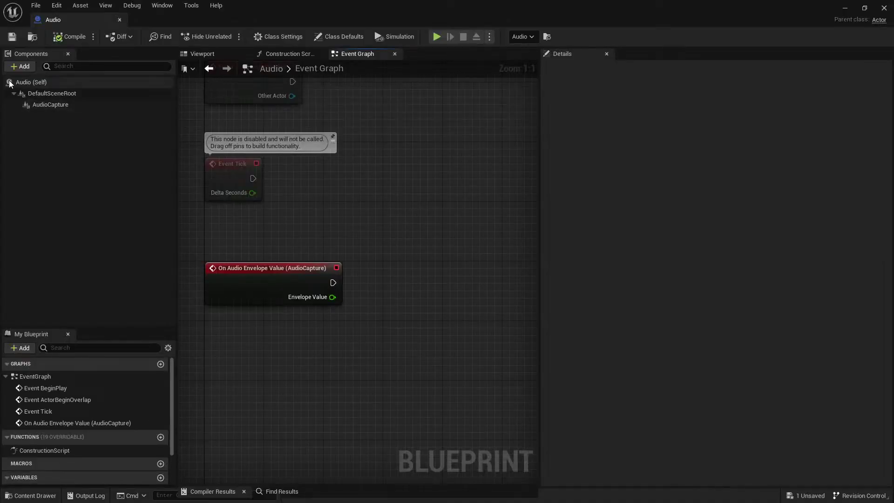
{"action": "left_click", "coordinate": [38, 107]}
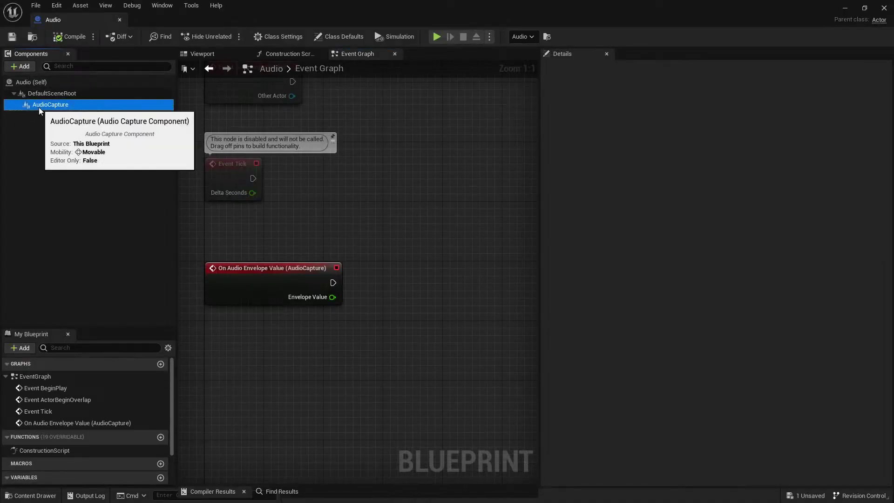
{"action": "scroll", "coordinate": [671, 343], "scroll_direction": "down", "scroll_amount": 5}
{"action": "scroll", "coordinate": [671, 348], "scroll_direction": "down", "scroll_amount": 3}
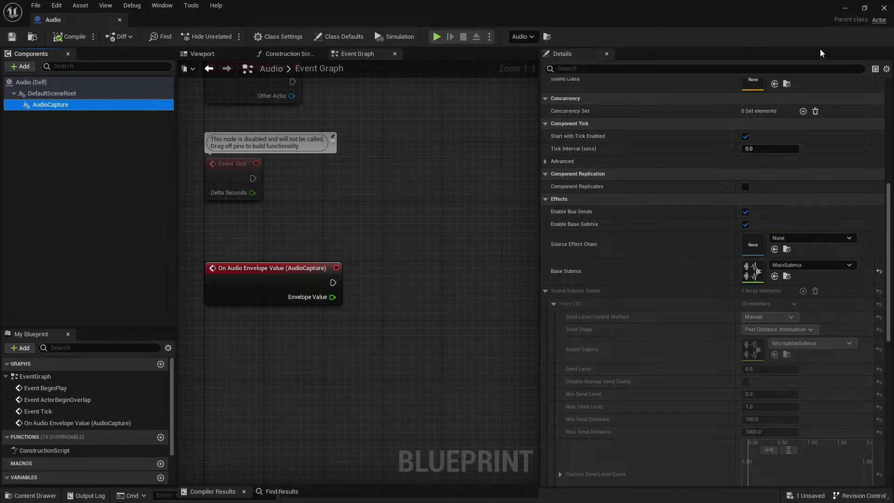
{"action": "left_click", "coordinate": [844, 8]}
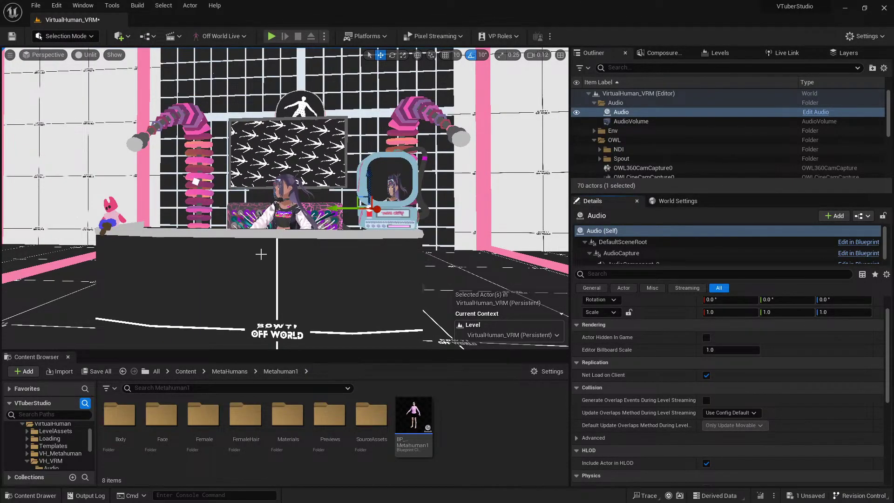
{"action": "scroll", "coordinate": [300, 193], "scroll_direction": "up", "scroll_amount": 2}
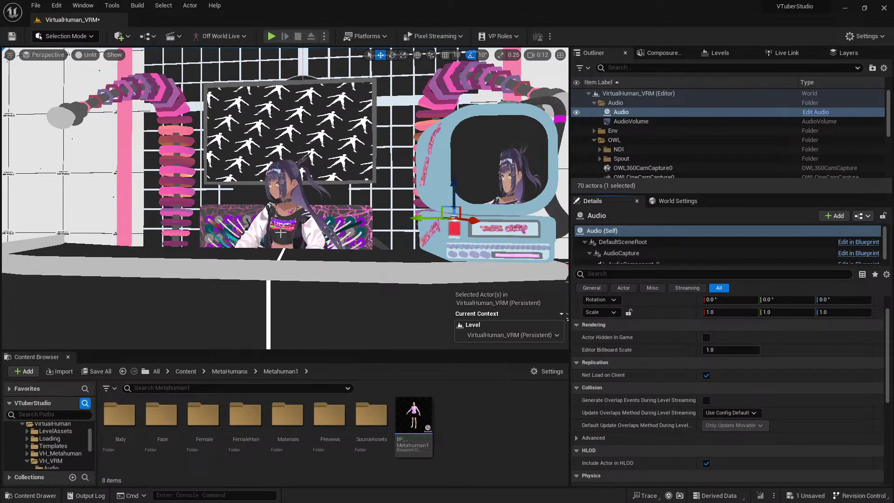
{"action": "left_click", "coordinate": [629, 121]}
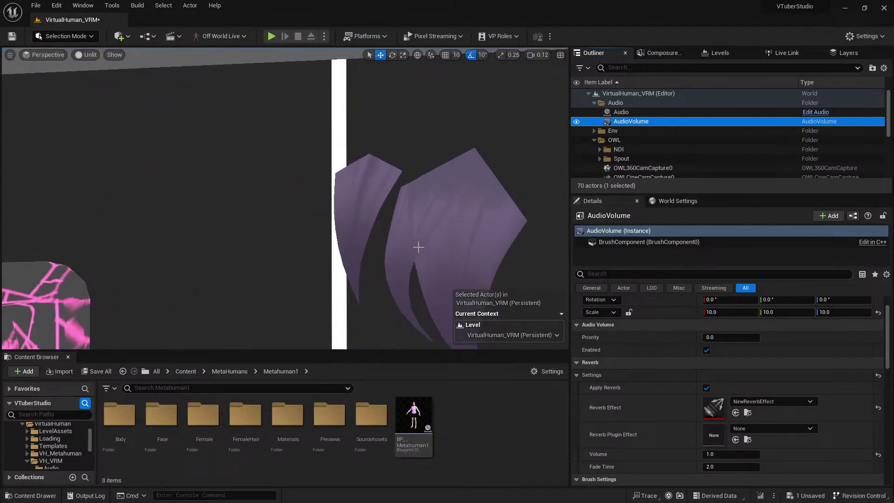
- Hide the SK_VRM_OffWorldLive avatar, make BP_Metahuman1 visible in the level and turn off its Actor Hidden In Game option
{"action": "left_click", "coordinate": [281, 254]}
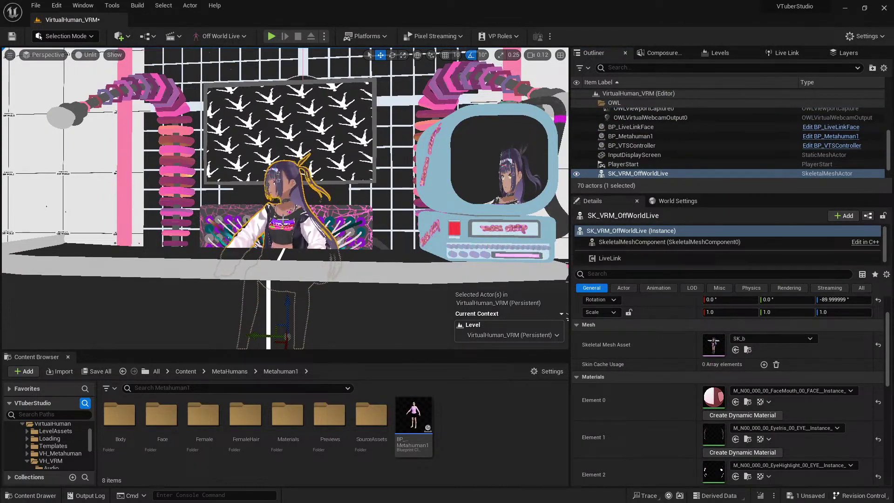
{"action": "mouse_move", "coordinate": [325, 190]}
{"action": "right_mouse_down"}
{"action": "mouse_move", "coordinate": [324, 219]}
{"action": "mouse_move", "coordinate": [323, 185]}
{"action": "right_mouse_up"}
{"action": "scroll", "coordinate": [322, 184], "scroll_direction": "up", "scroll_amount": 5}
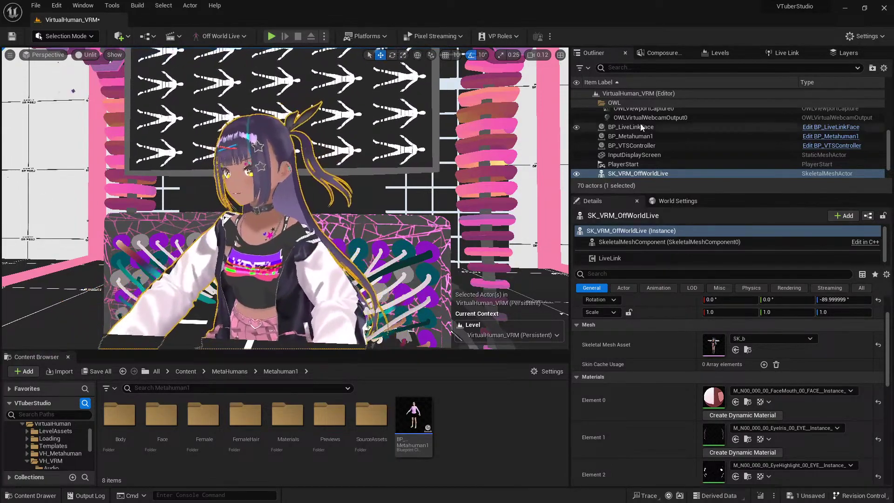
{"action": "scroll", "coordinate": [633, 135], "scroll_direction": "down", "scroll_amount": 2}
{"action": "left_click", "coordinate": [576, 155]}
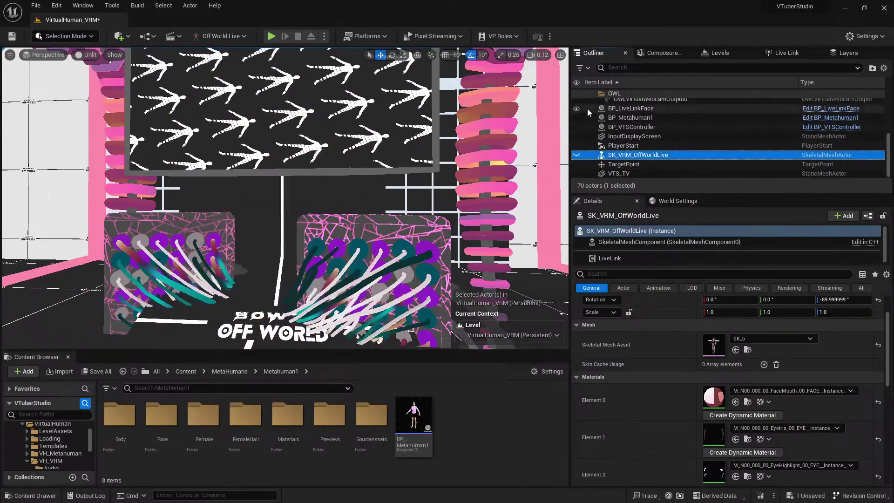
{"action": "left_click", "coordinate": [577, 118]}
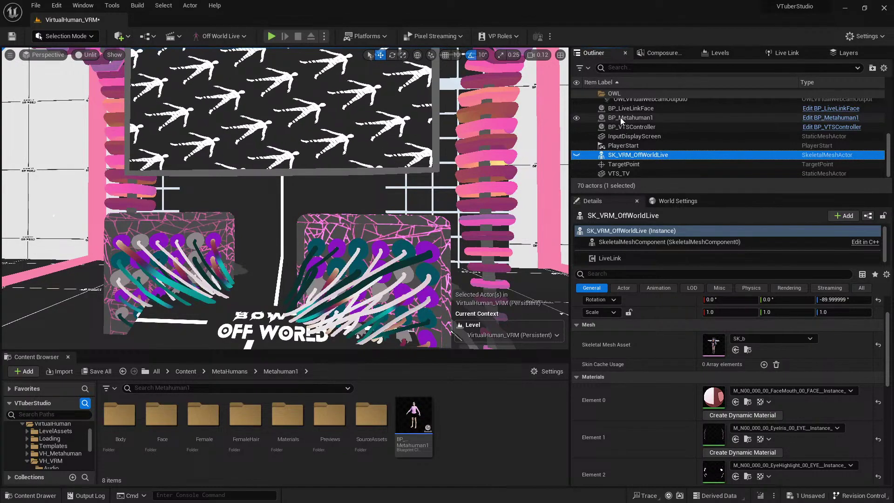
{"action": "left_click", "coordinate": [620, 118]}
{"action": "left_click", "coordinate": [706, 425]}
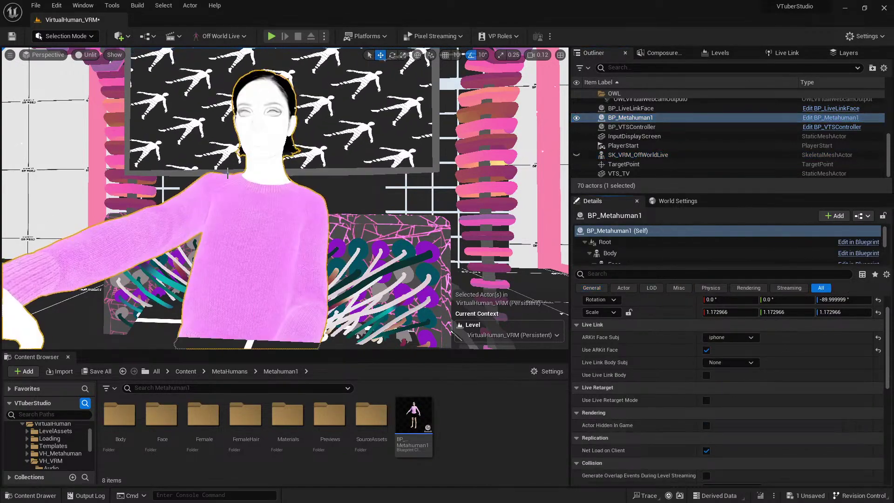
- Set the viewport's view mode to Lit and frame the MetaHuman at the desk in an enlarged viewport
{"action": "scroll", "coordinate": [258, 173], "scroll_direction": "down", "scroll_amount": 5}
{"action": "left_click", "coordinate": [88, 54]}
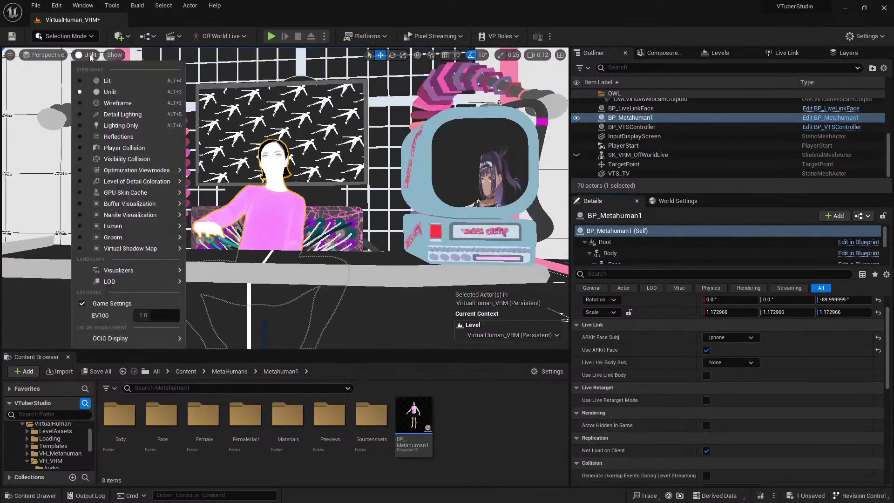
{"action": "left_click", "coordinate": [102, 81]}
{"action": "scroll", "coordinate": [276, 128], "scroll_direction": "down", "scroll_amount": 8}
{"action": "scroll", "coordinate": [277, 128], "scroll_direction": "up", "scroll_amount": 4}
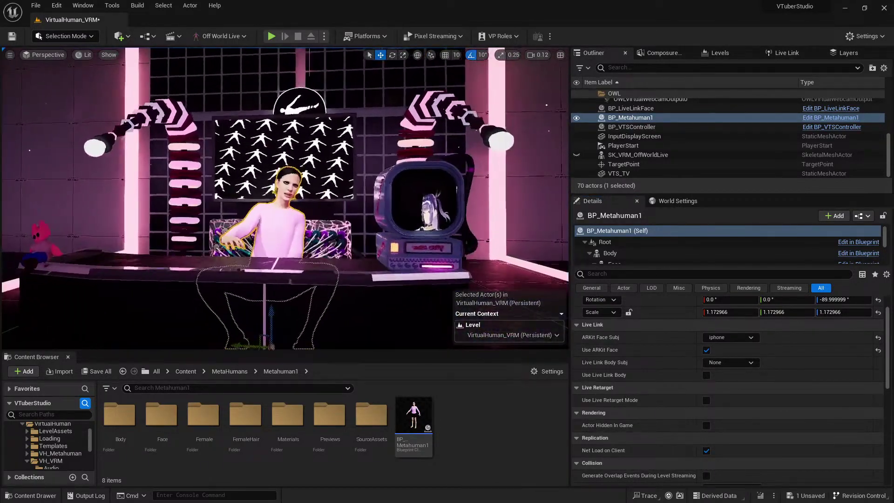
{"action": "key", "text": "f"}
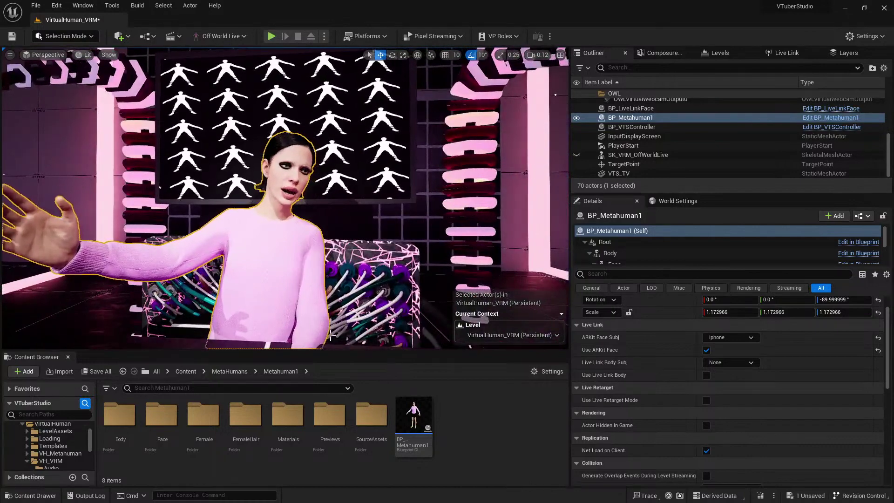
{"action": "left_click_drag", "start_coordinate": [336, 351], "coordinate": [337, 429]}
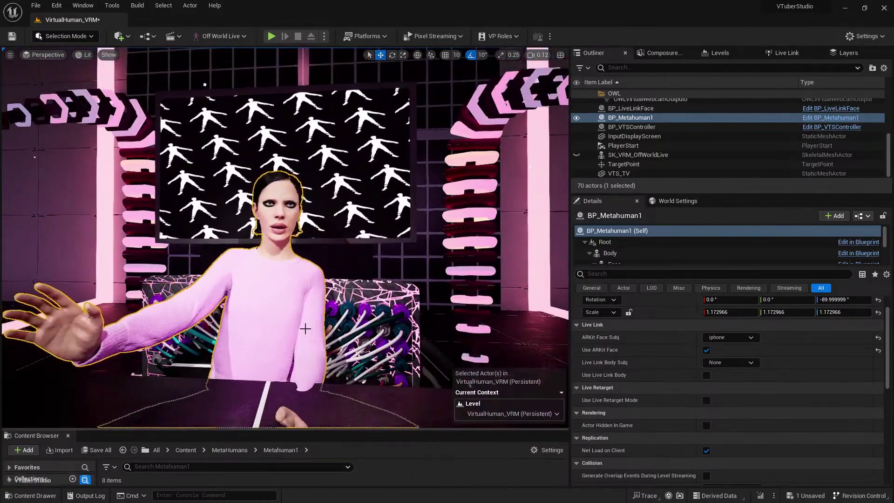
{"action": "scroll", "coordinate": [305, 329], "scroll_direction": "down", "scroll_amount": 5}
{"action": "scroll", "coordinate": [310, 225], "scroll_direction": "up", "scroll_amount": 5}
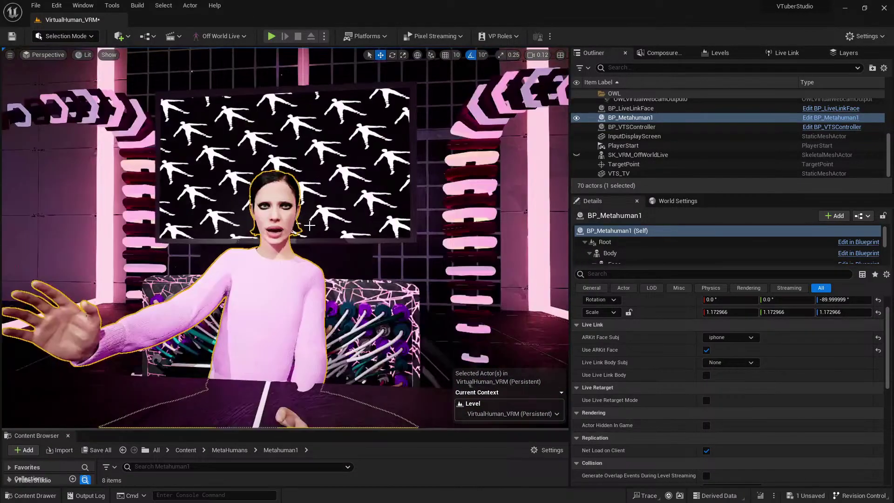